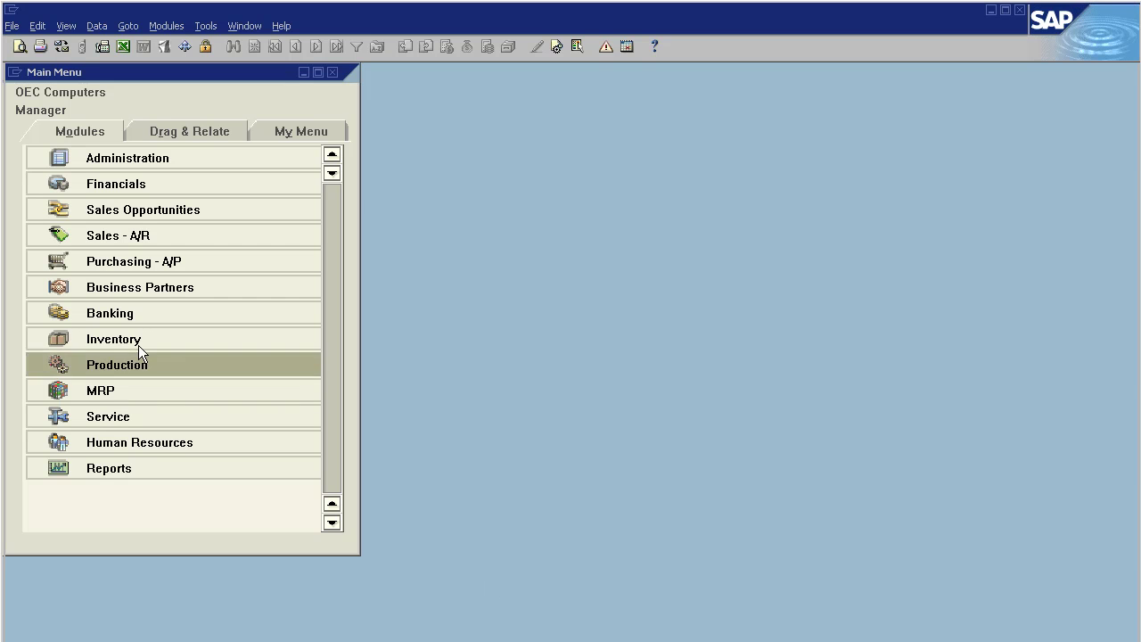
Step: Open a blank Goods Receipt, number 15, from Inventory > Inventory Transactions
click(136, 340)
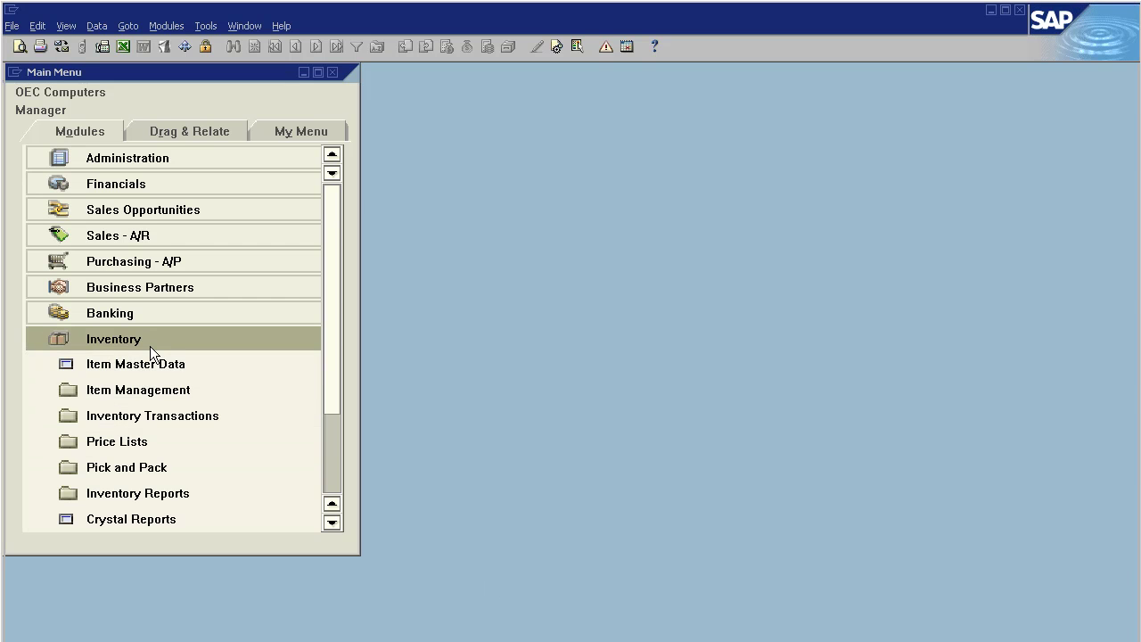
click(156, 417)
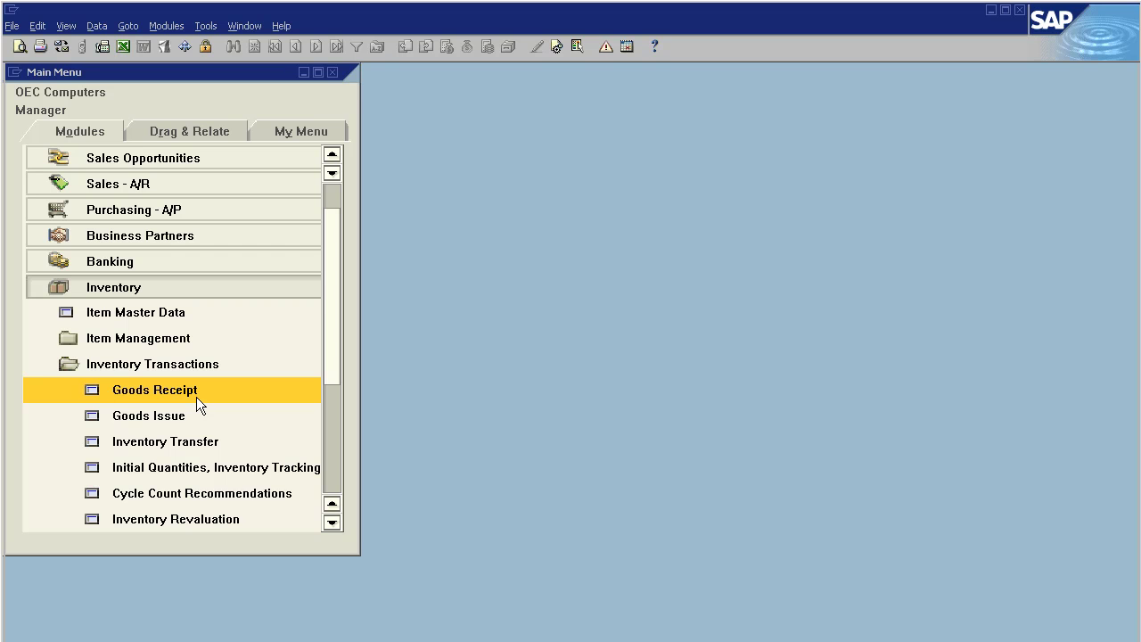
click(176, 393)
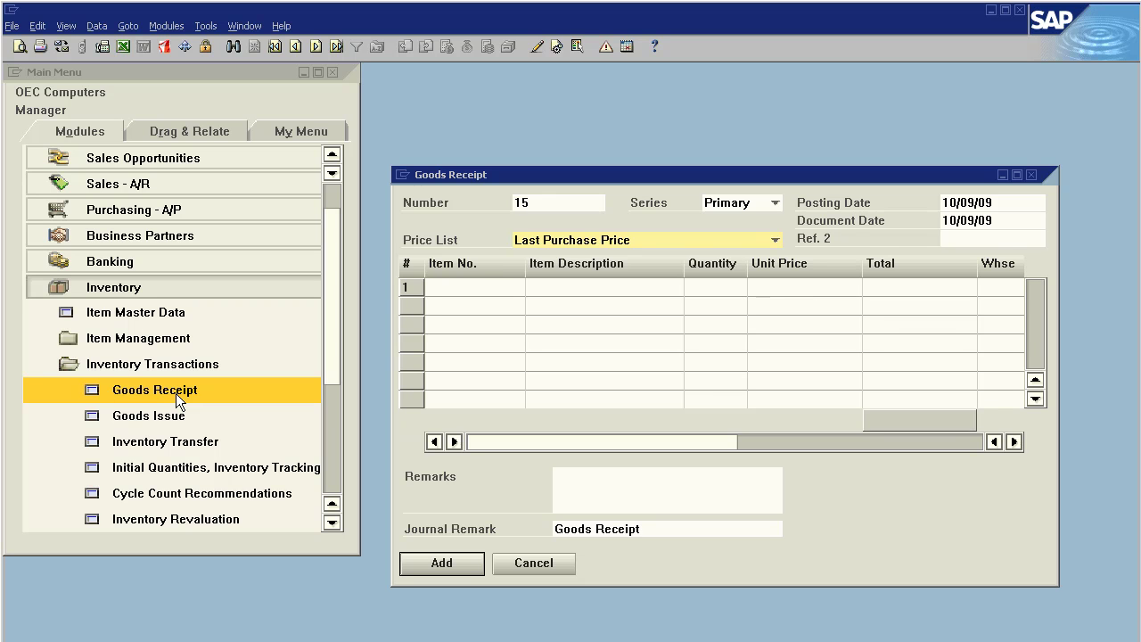
Step: Add item A00001 IBM Infoprint 1312 with quantity 5 at $575.00, totalling $2,875.00
click(442, 290)
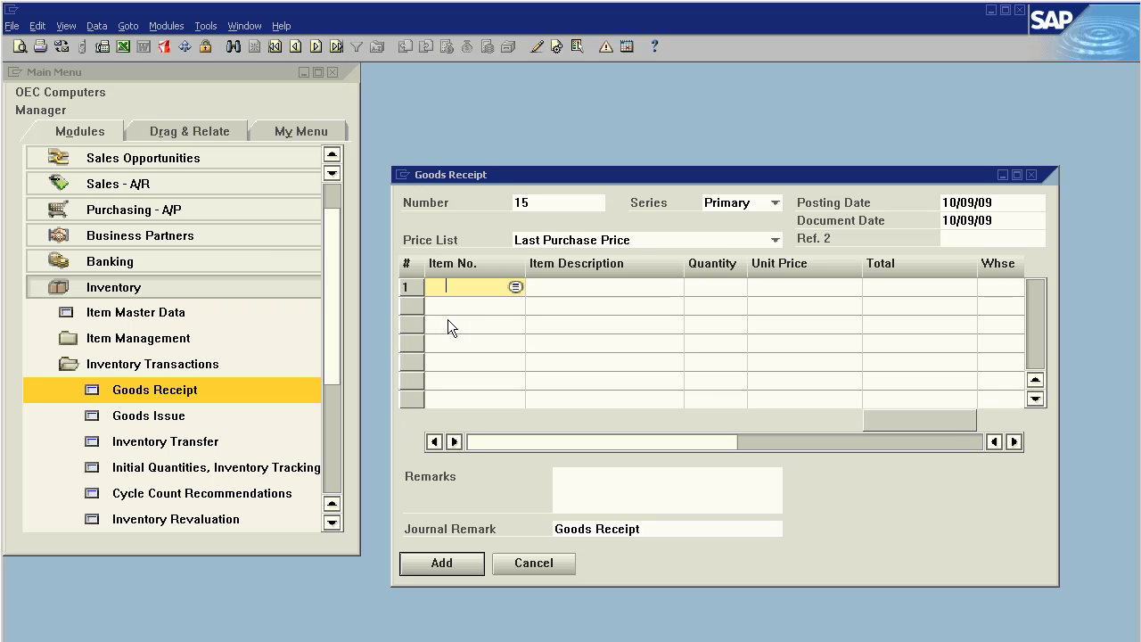
key(Tab)
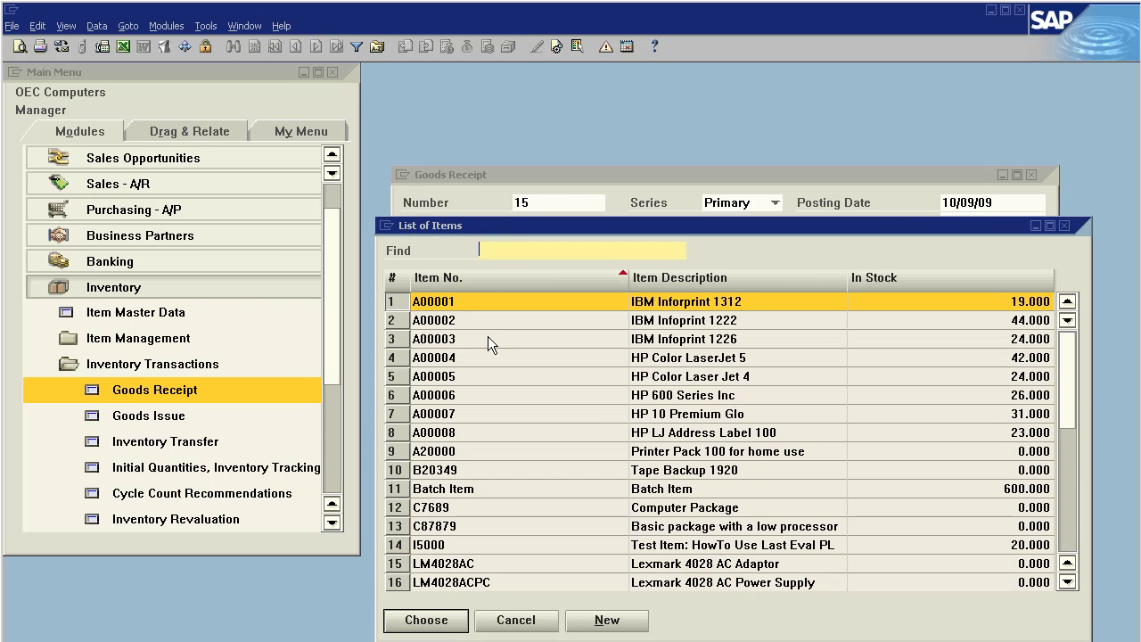
double_click(468, 301)
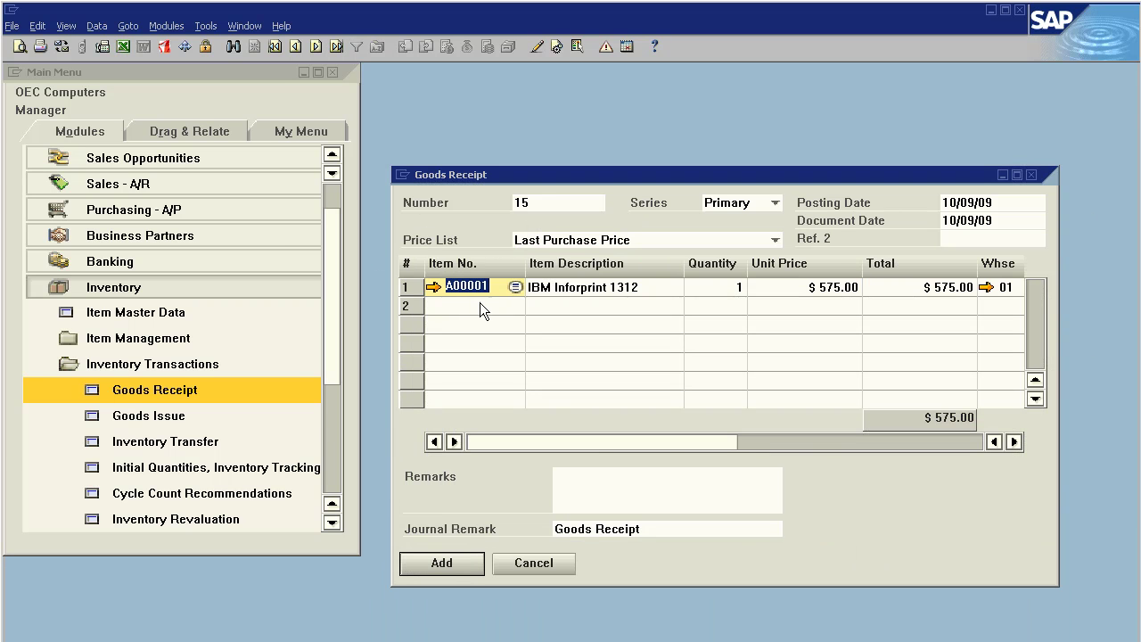
click(718, 288)
text(5)
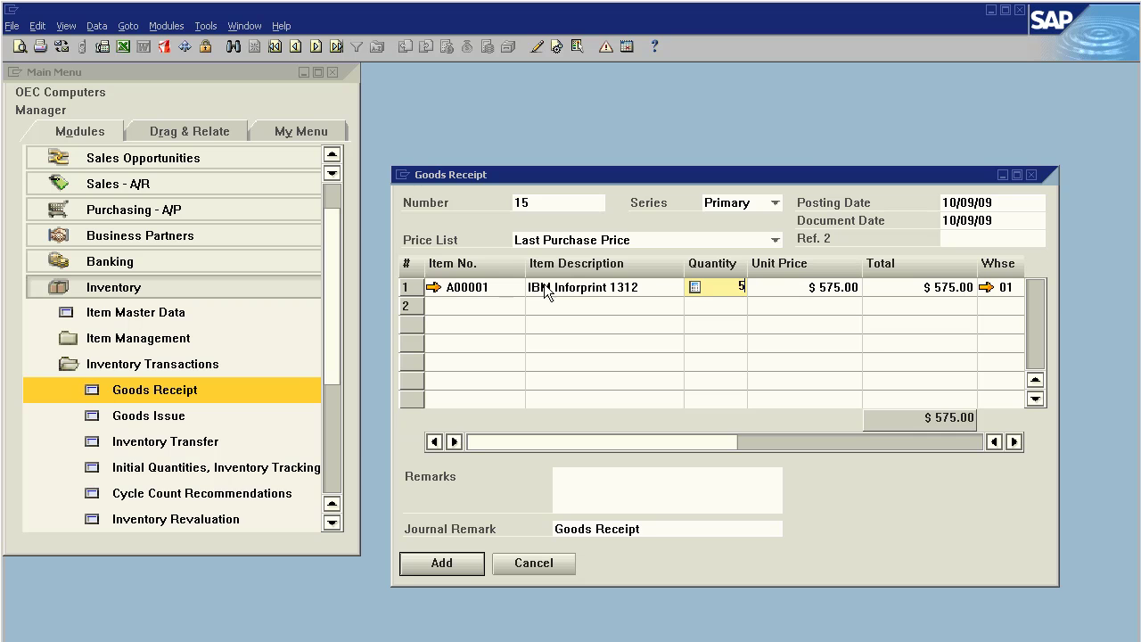
key(Tab)
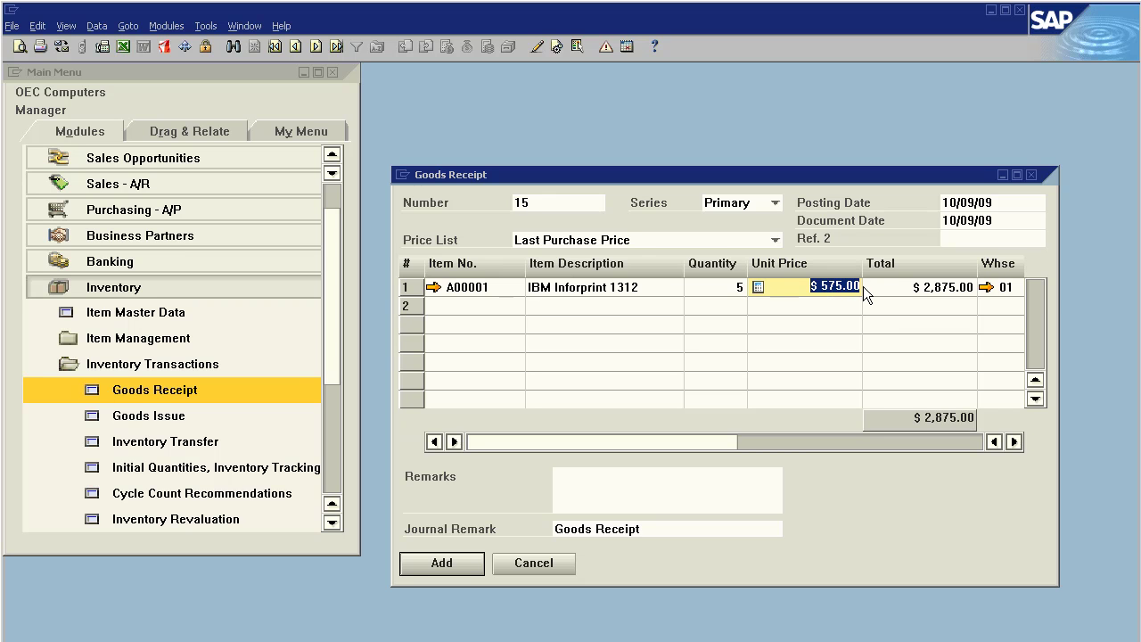
key(Tab)
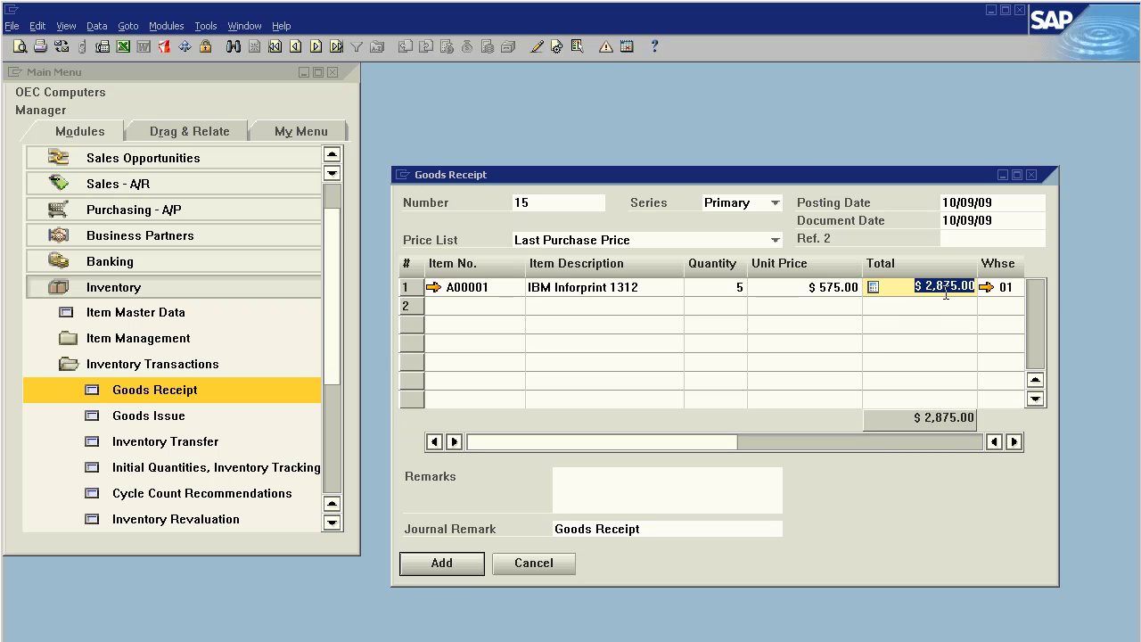
click(847, 295)
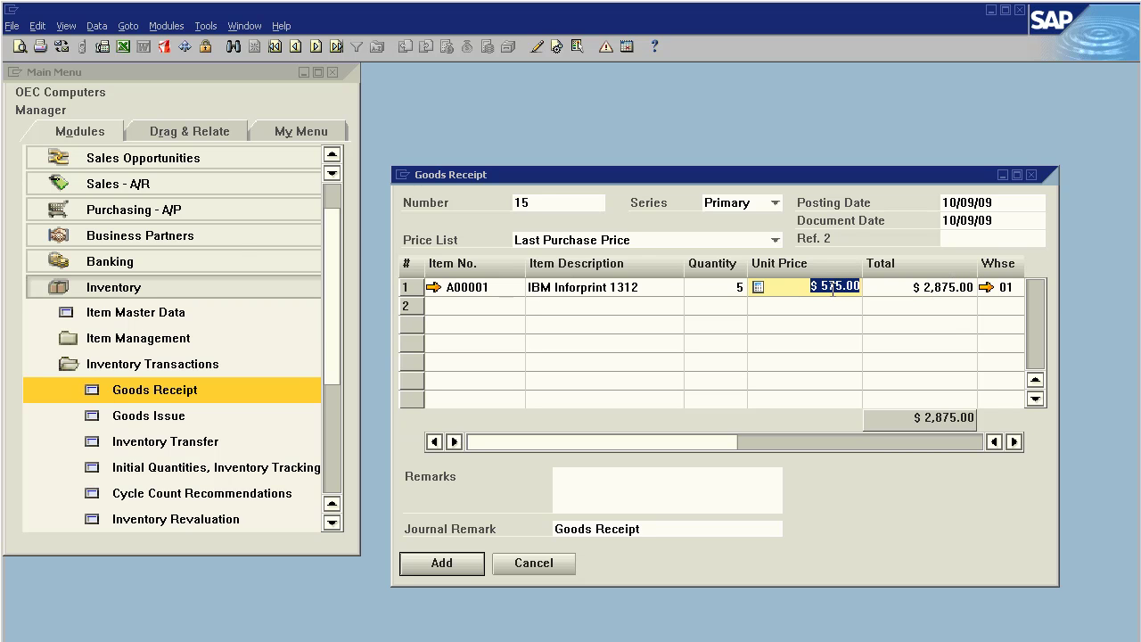
click(776, 241)
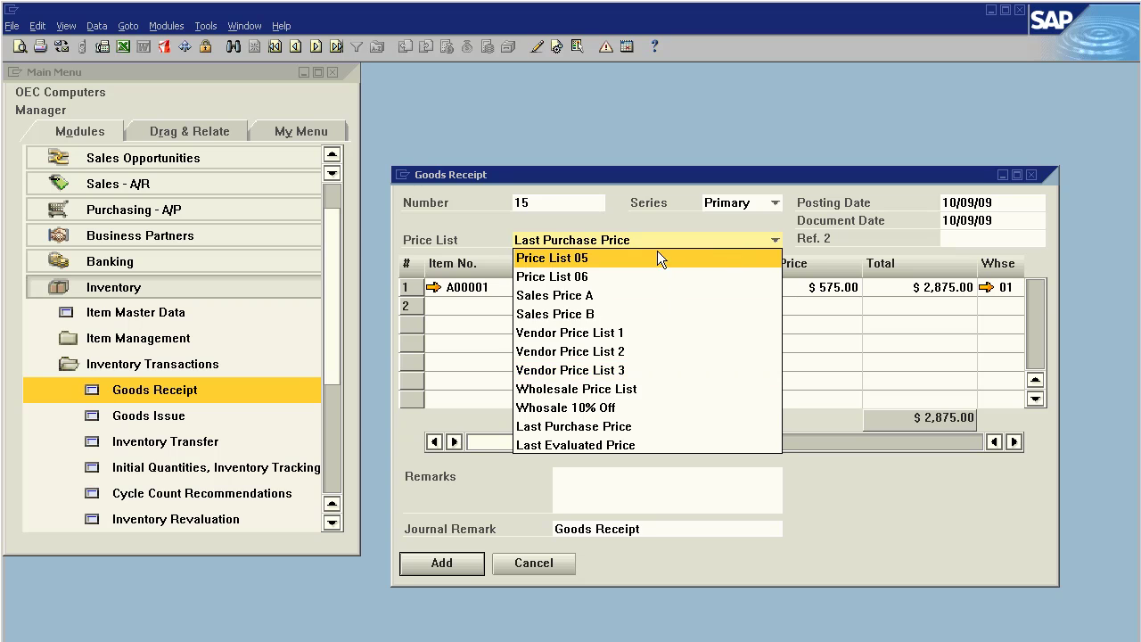
click(764, 241)
click(817, 284)
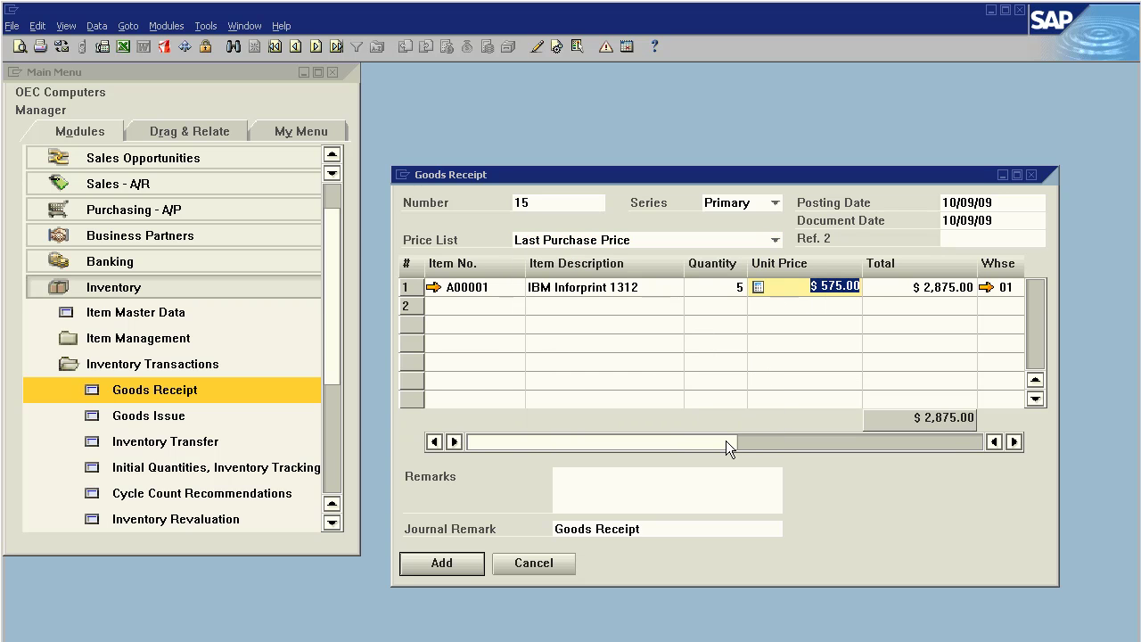
drag(726, 441, 800, 445)
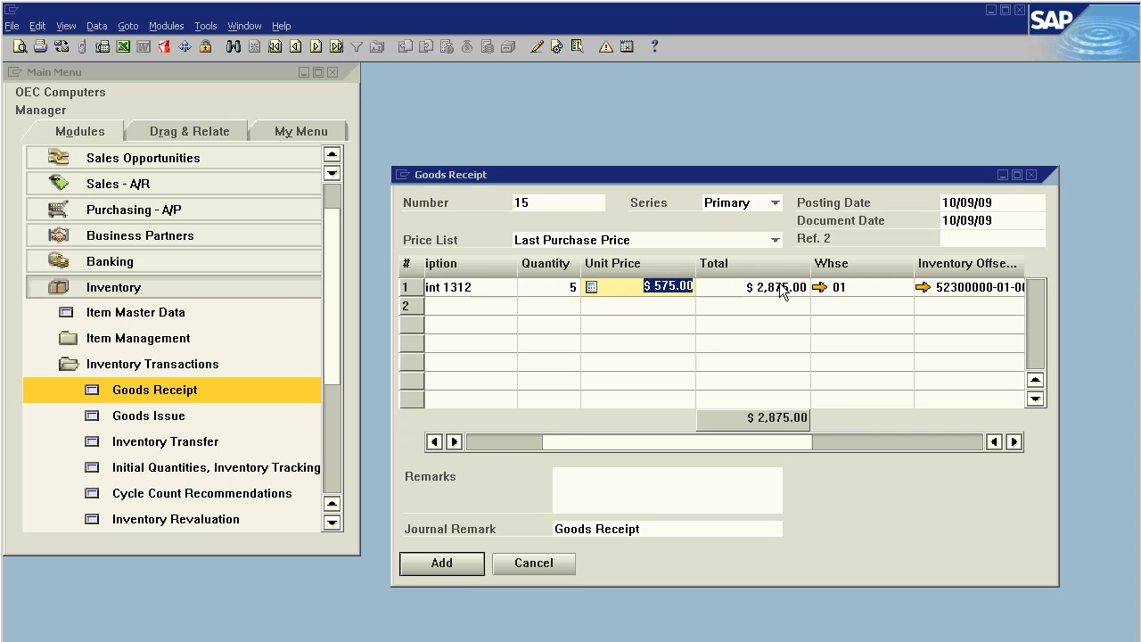
click(816, 444)
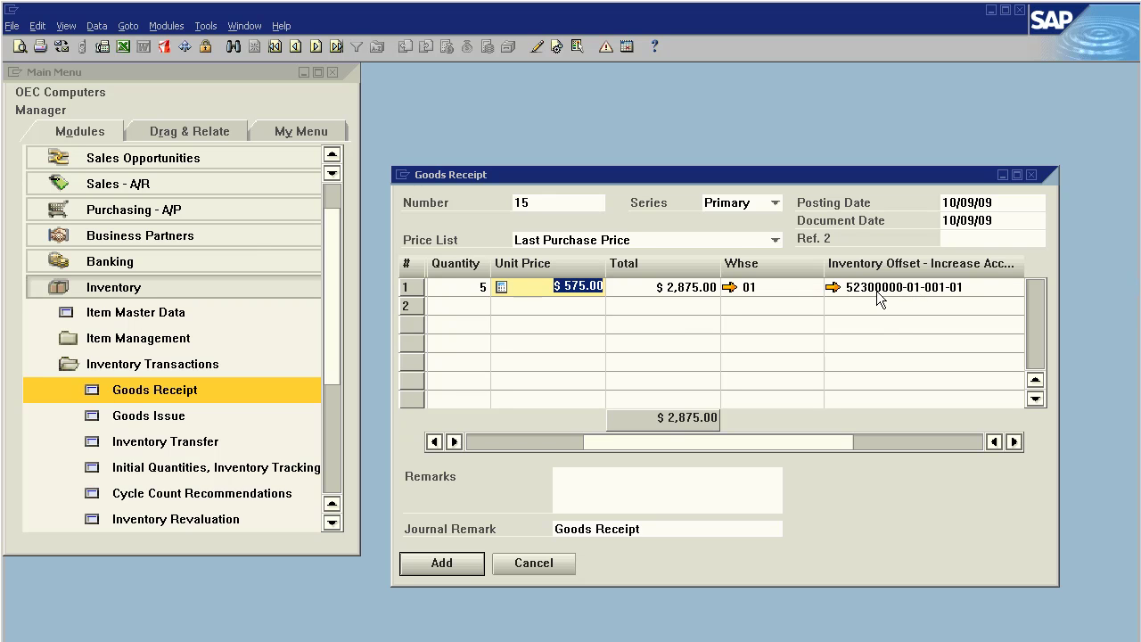
Step: Enter the remark 'Correction - inventory short of count by 5 units'
click(599, 482)
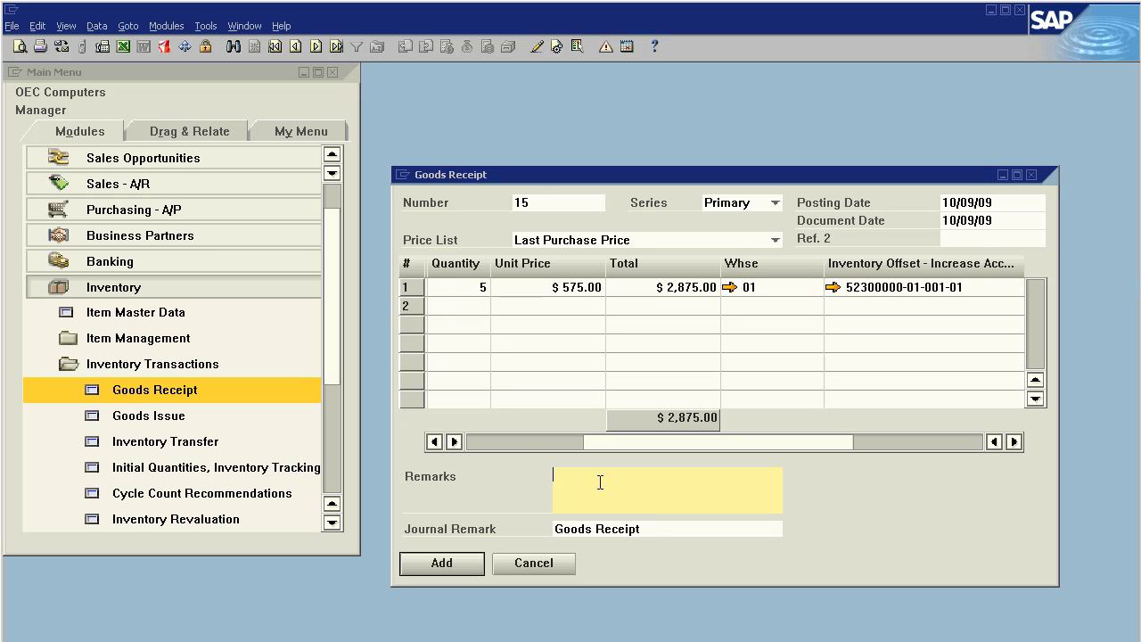
text(Correctui)
key(BackSpace)
key(BackSpace)
text(ion - inventory short of count by 5)
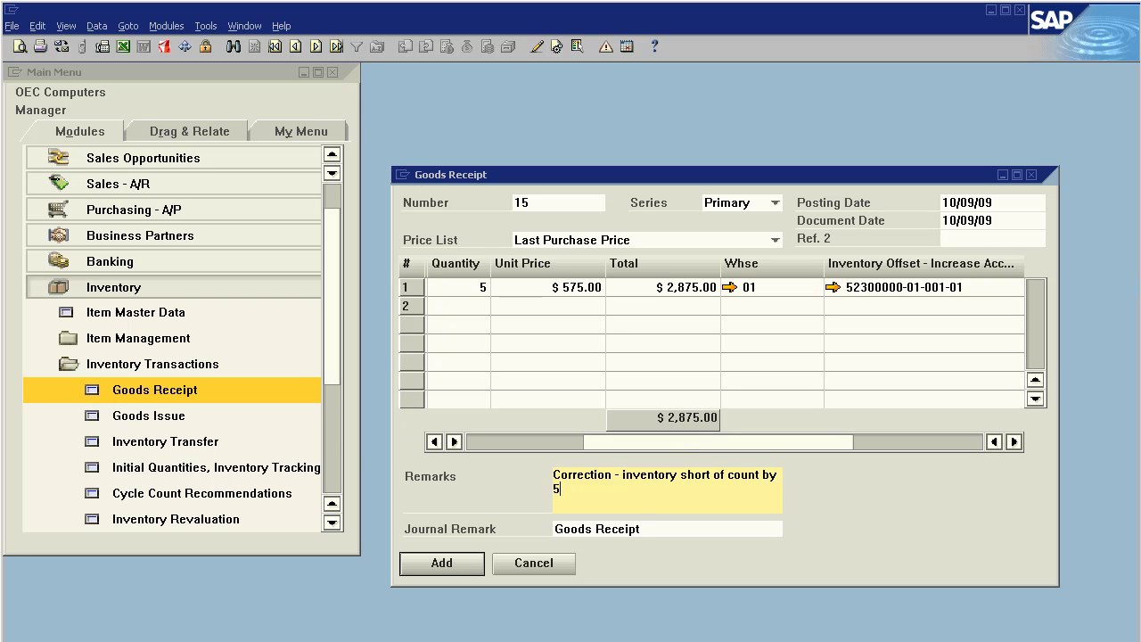
text( units)
Step: Add and confirm Goods Receipt 15, then close the new blank receipt
click(465, 569)
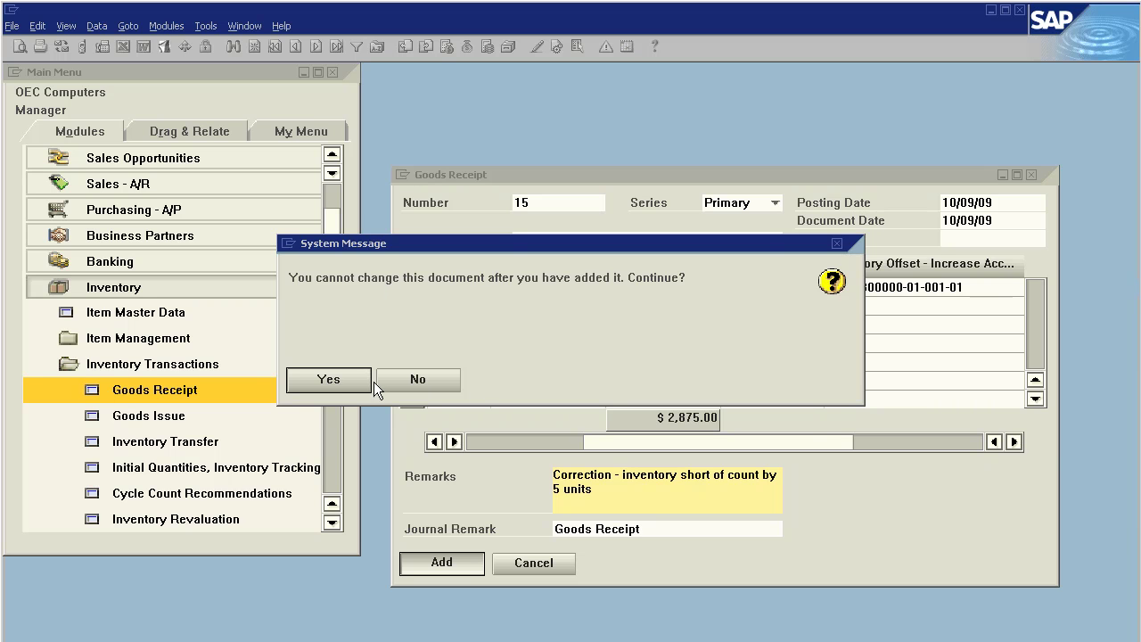
click(342, 376)
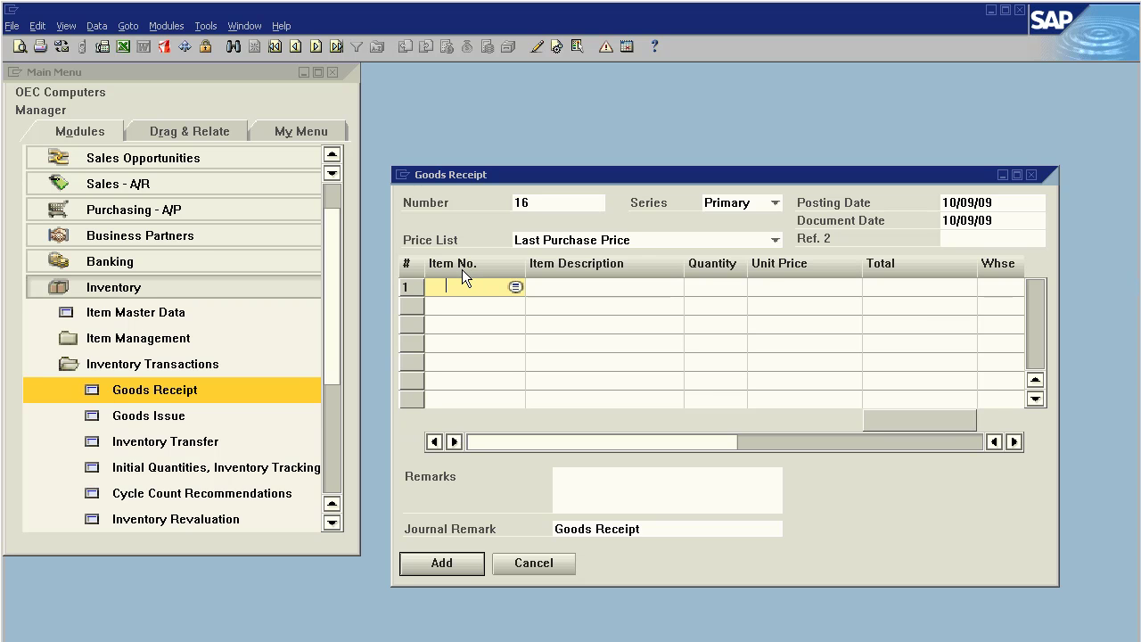
click(514, 559)
Step: Create a goods issue for 5 units of IBM Infoprint 1312
click(155, 417)
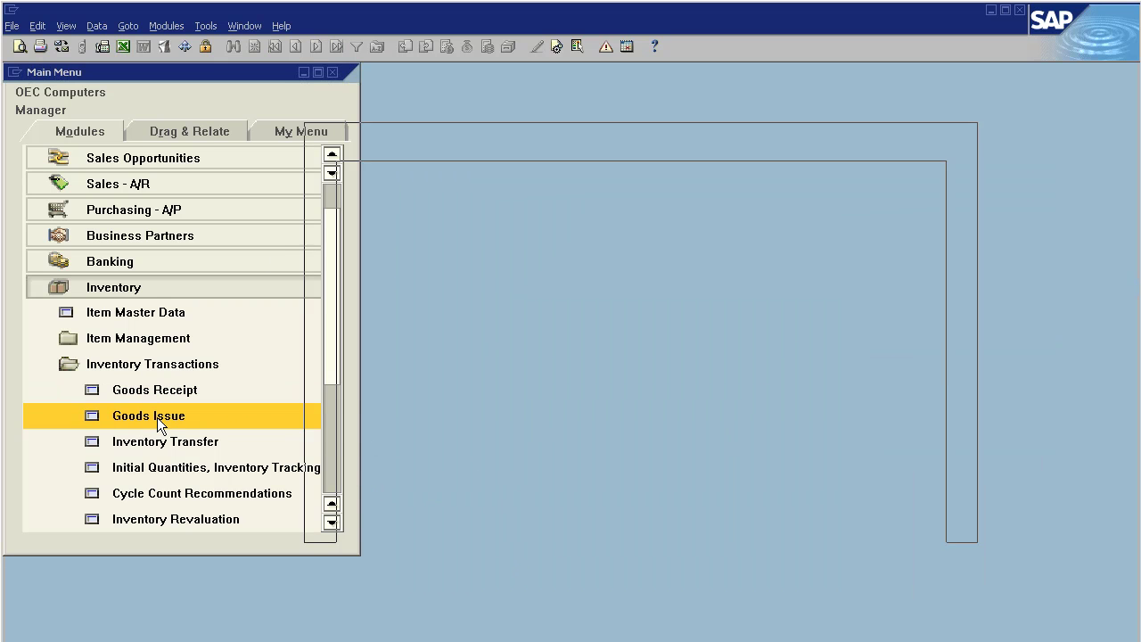
click(386, 250)
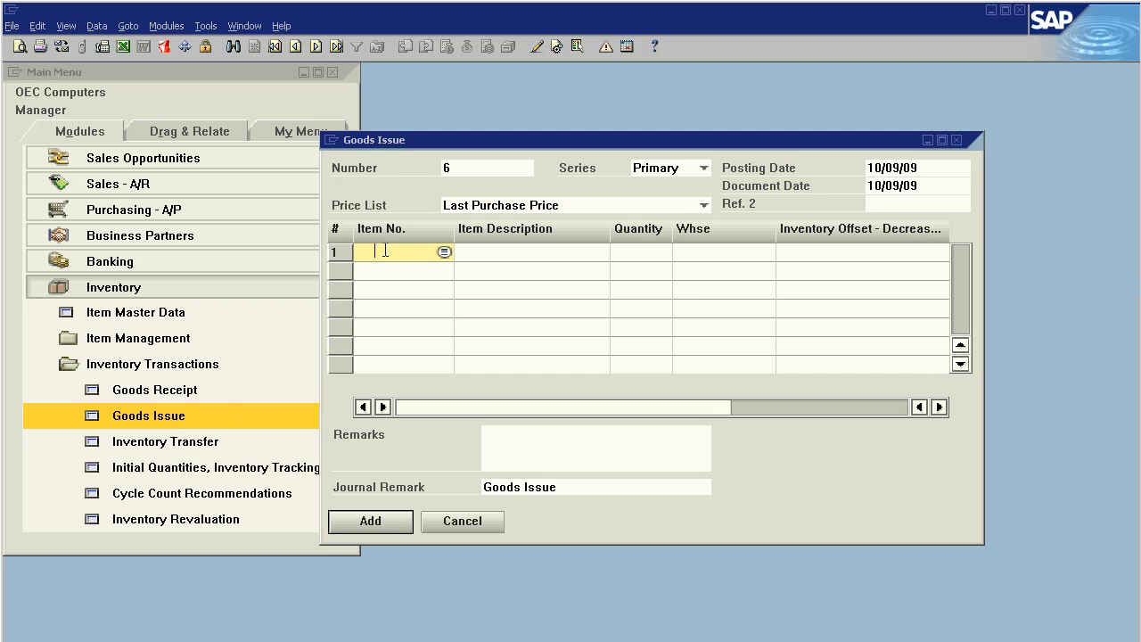
key(Tab)
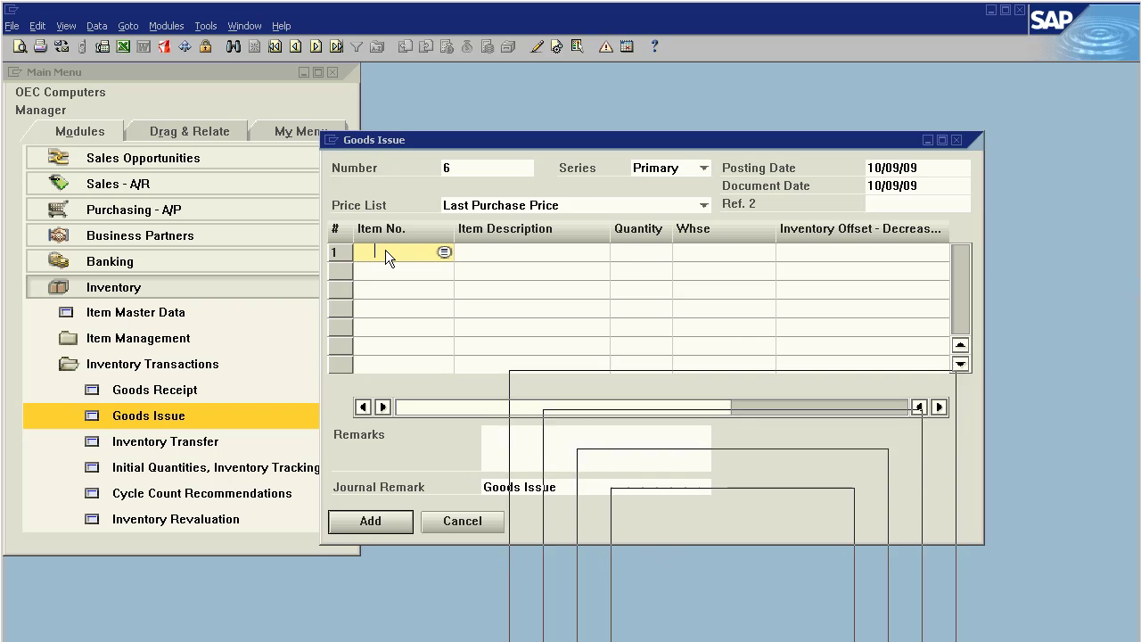
double_click(444, 303)
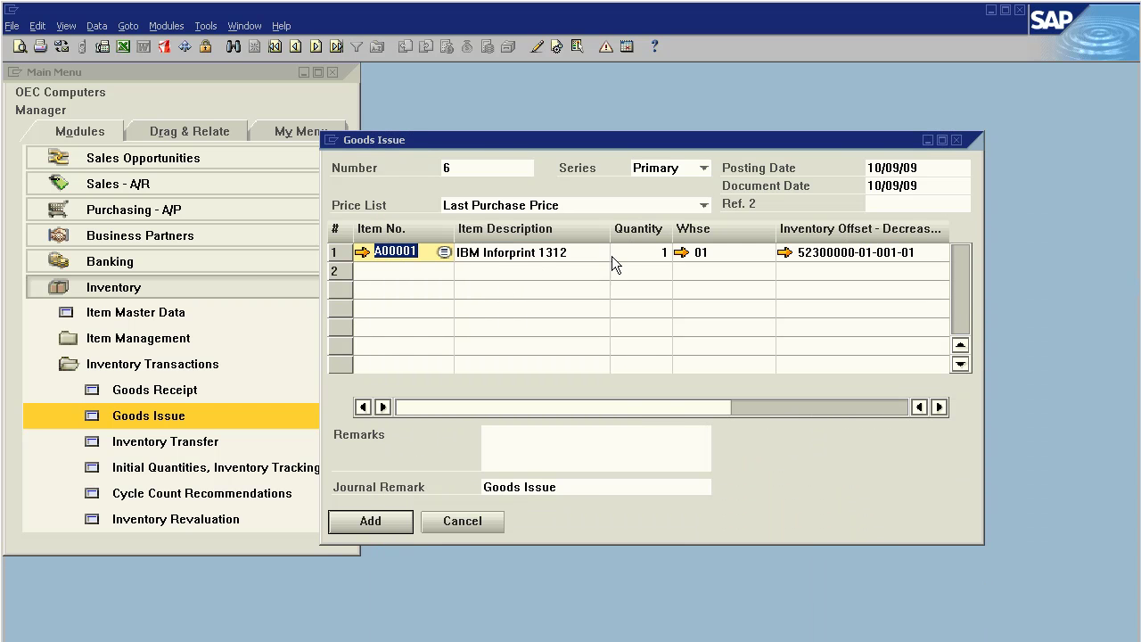
click(649, 252)
text(5)
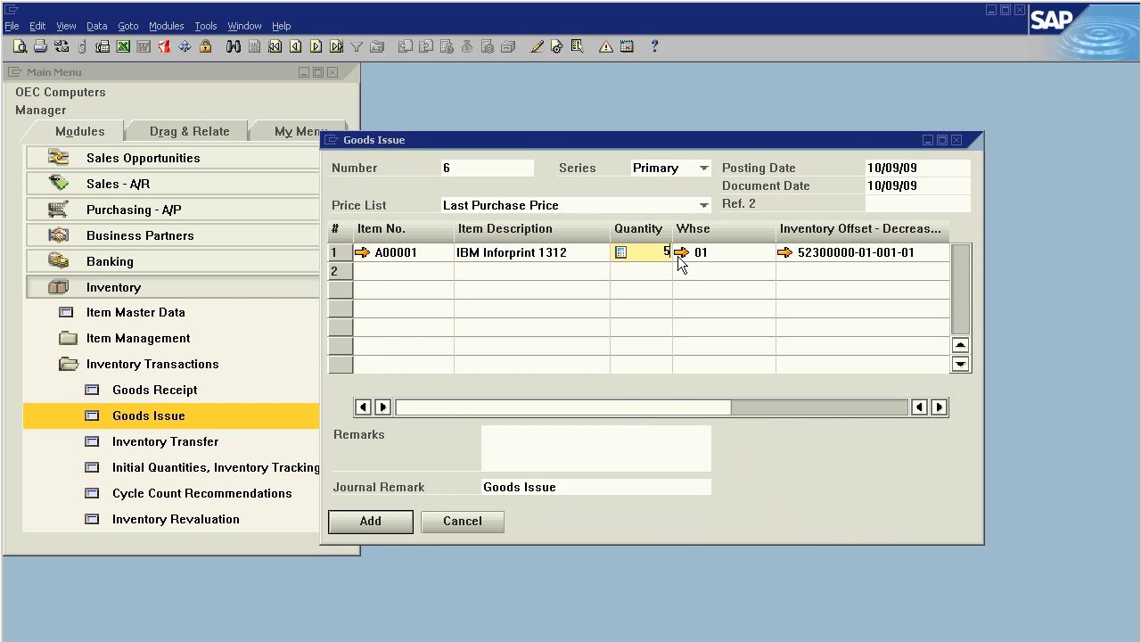
key(Tab)
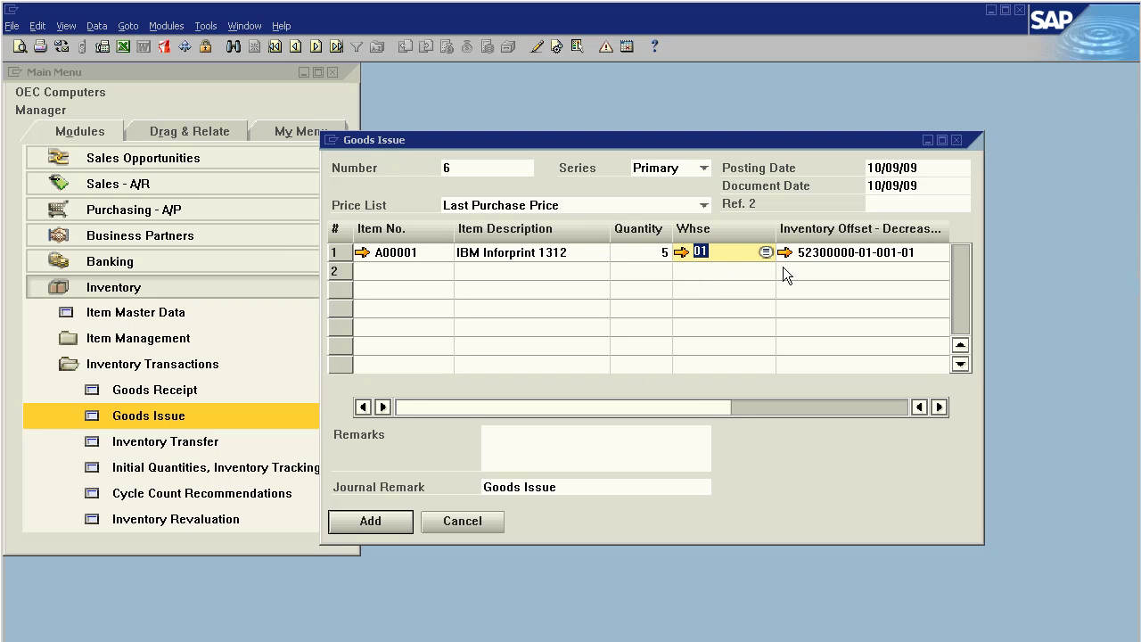
drag(695, 408, 744, 407)
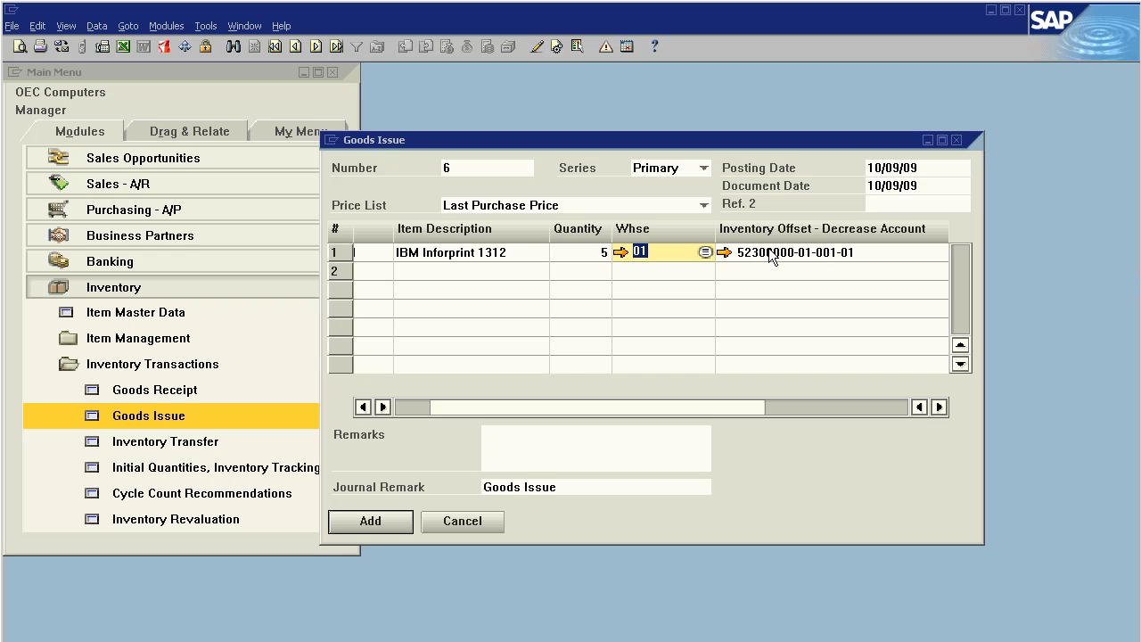
Step: Remark 'Correction for errant stock count', post Goods Issue 6, and close the blank form
click(563, 434)
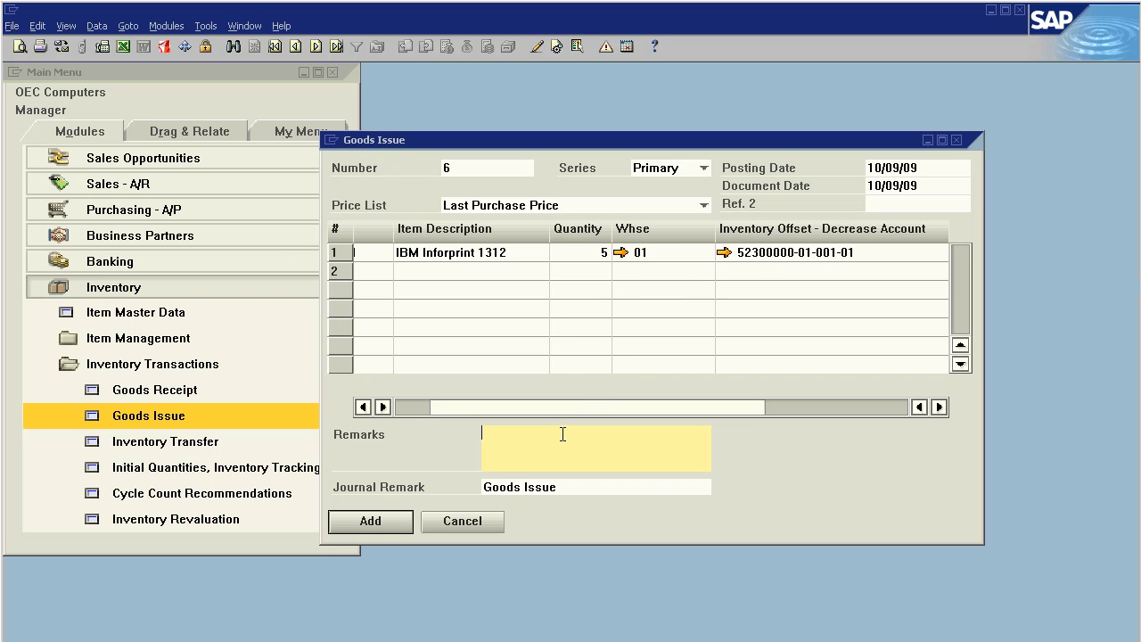
text(Correction for errant stock count)
drag(687, 404, 755, 414)
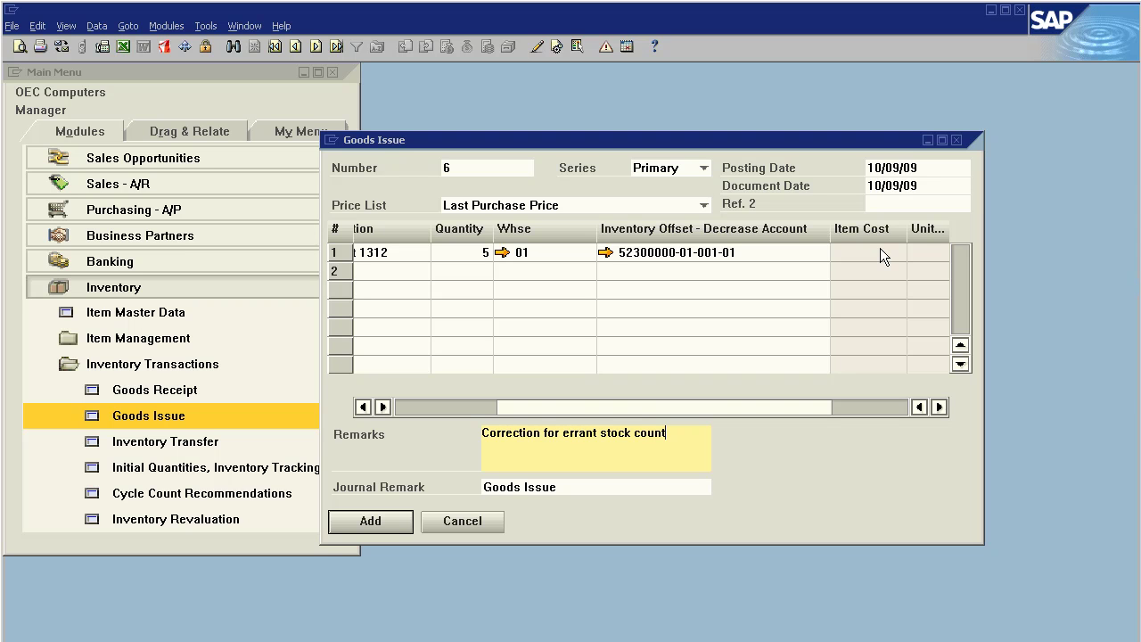
click(388, 522)
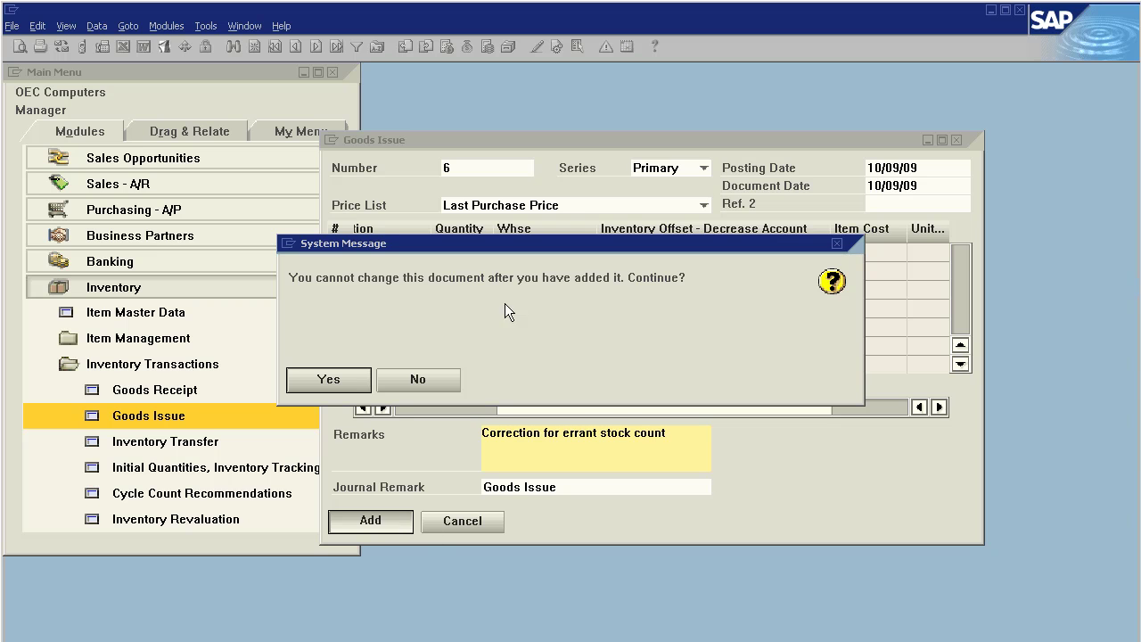
click(356, 383)
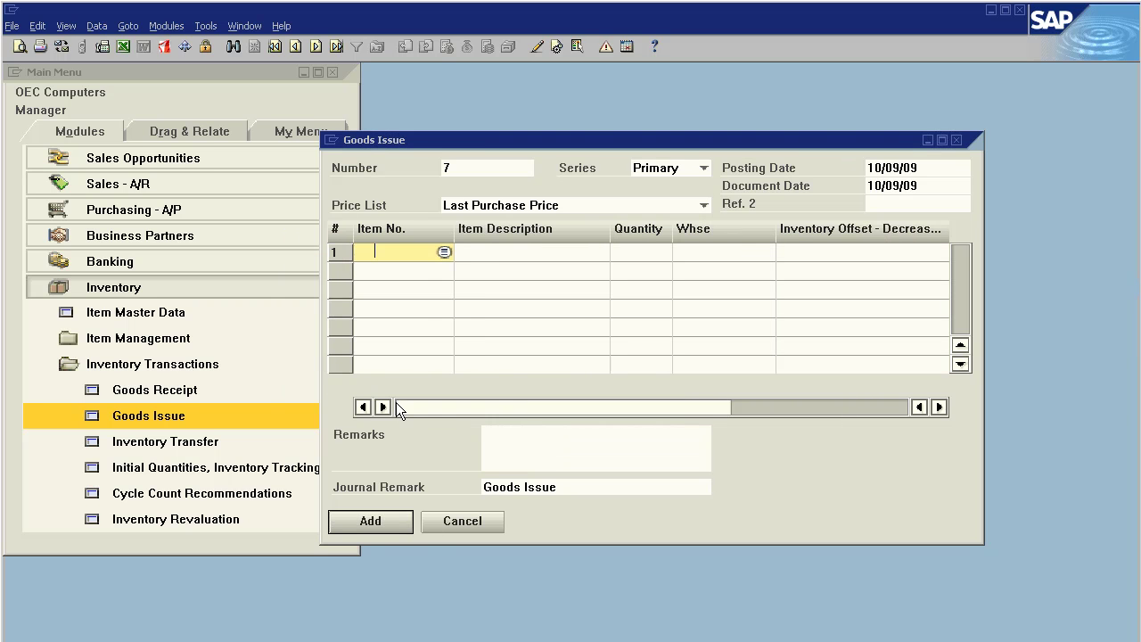
click(457, 523)
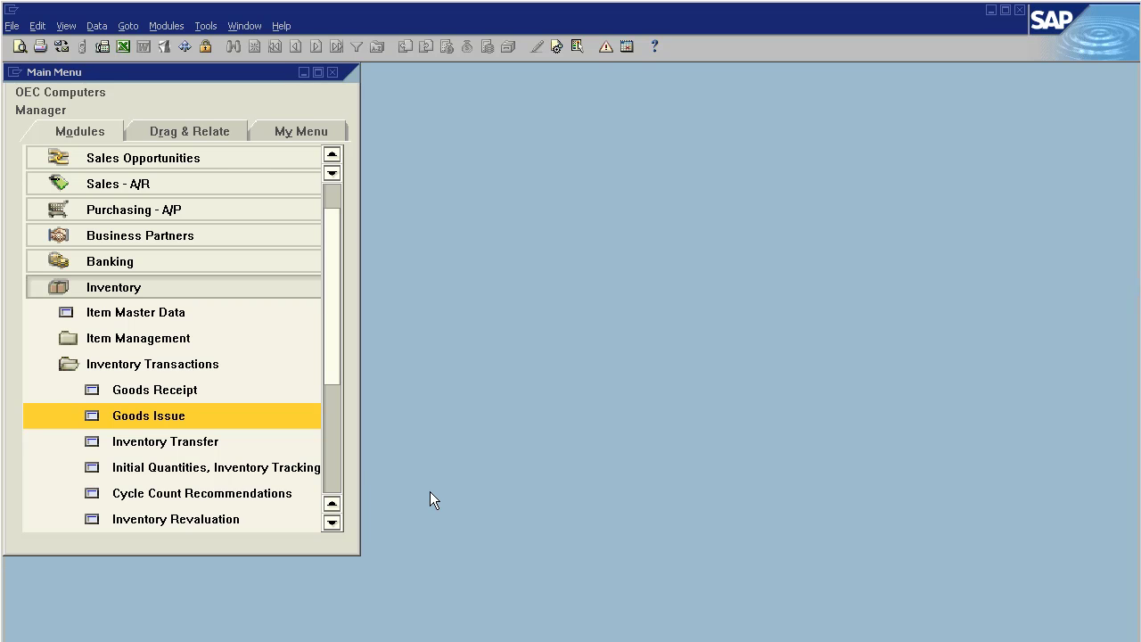
Step: Start a goods issue for 2 units of A00006 HP 600 Series Inc
click(199, 412)
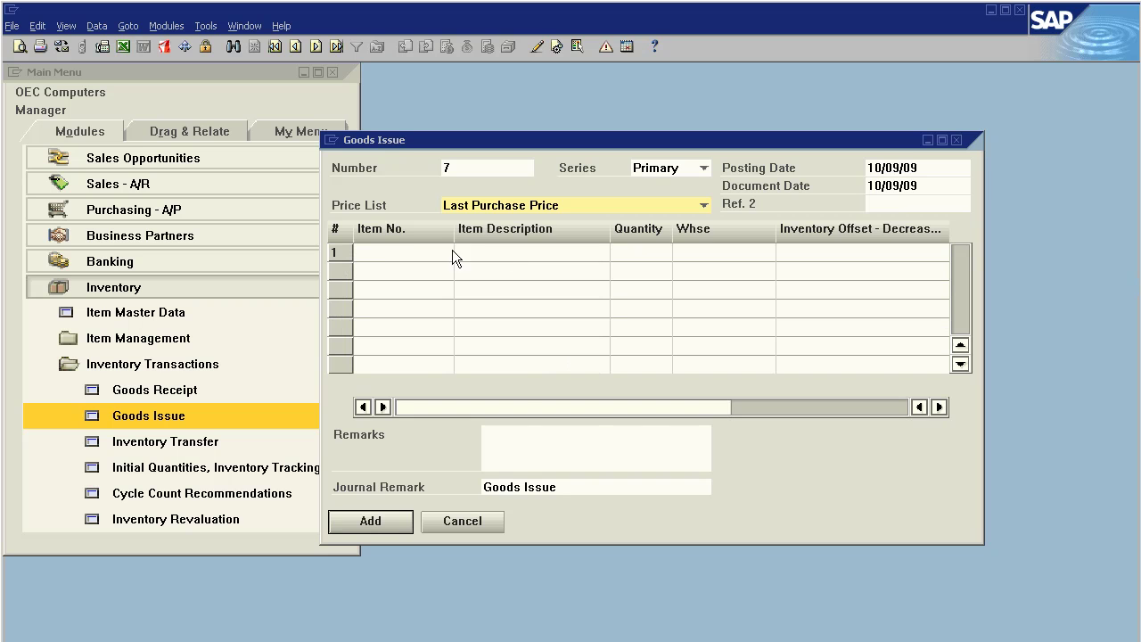
click(427, 252)
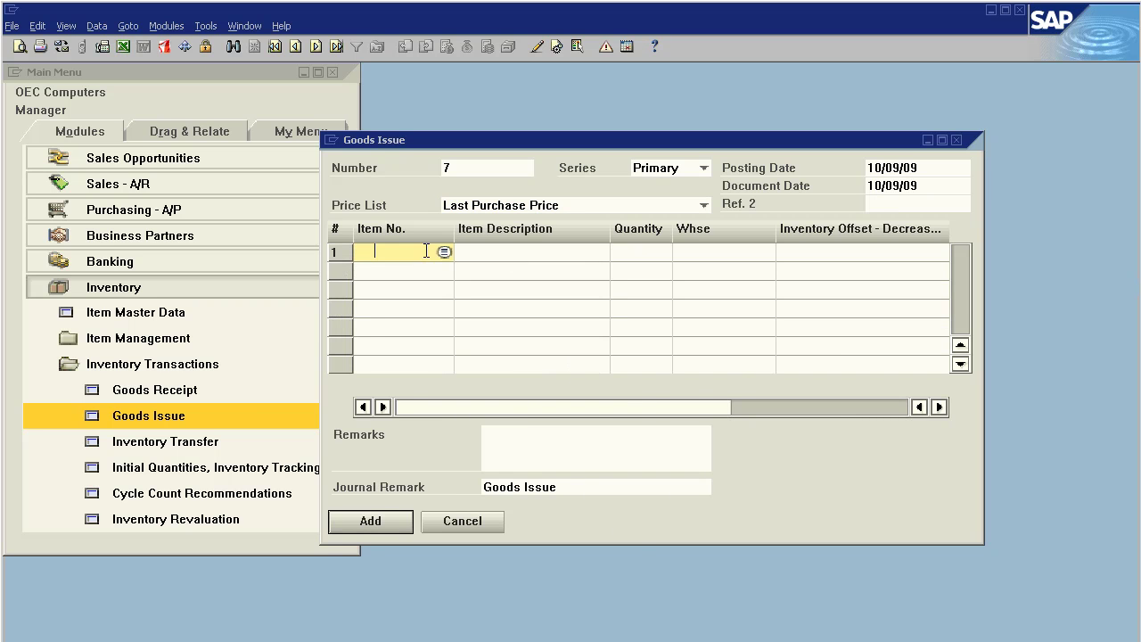
click(438, 253)
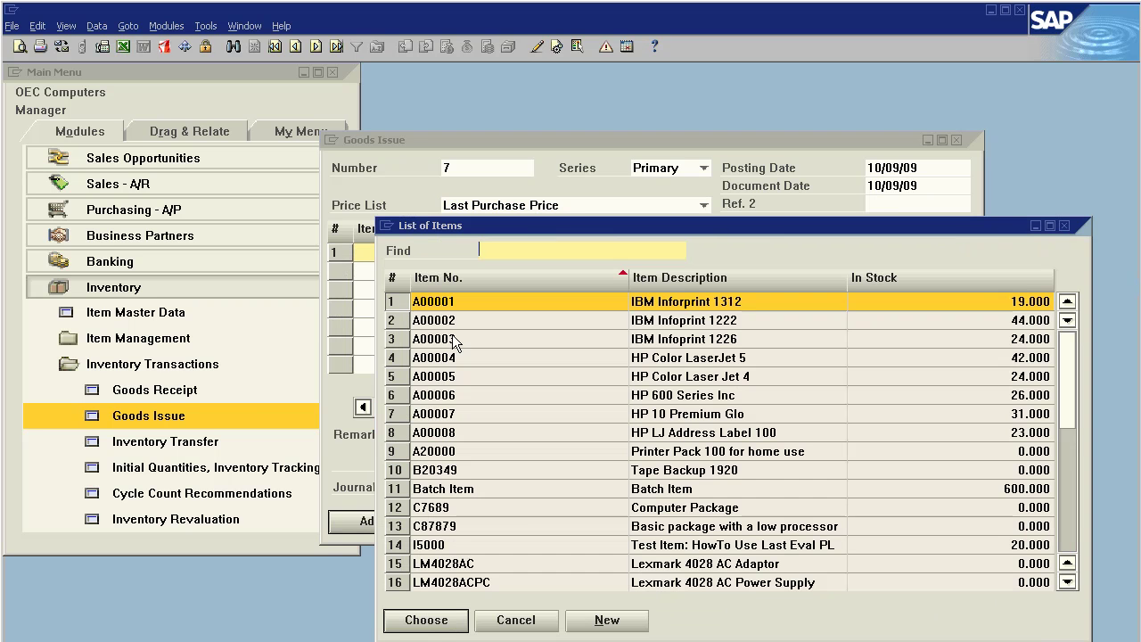
double_click(434, 403)
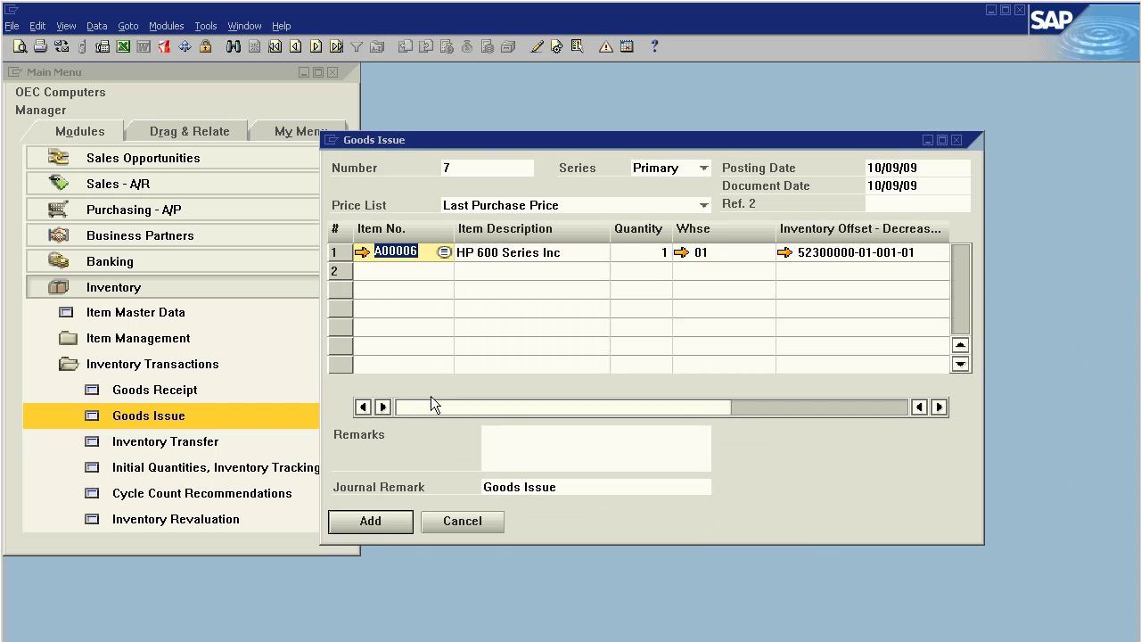
click(638, 255)
text(2)
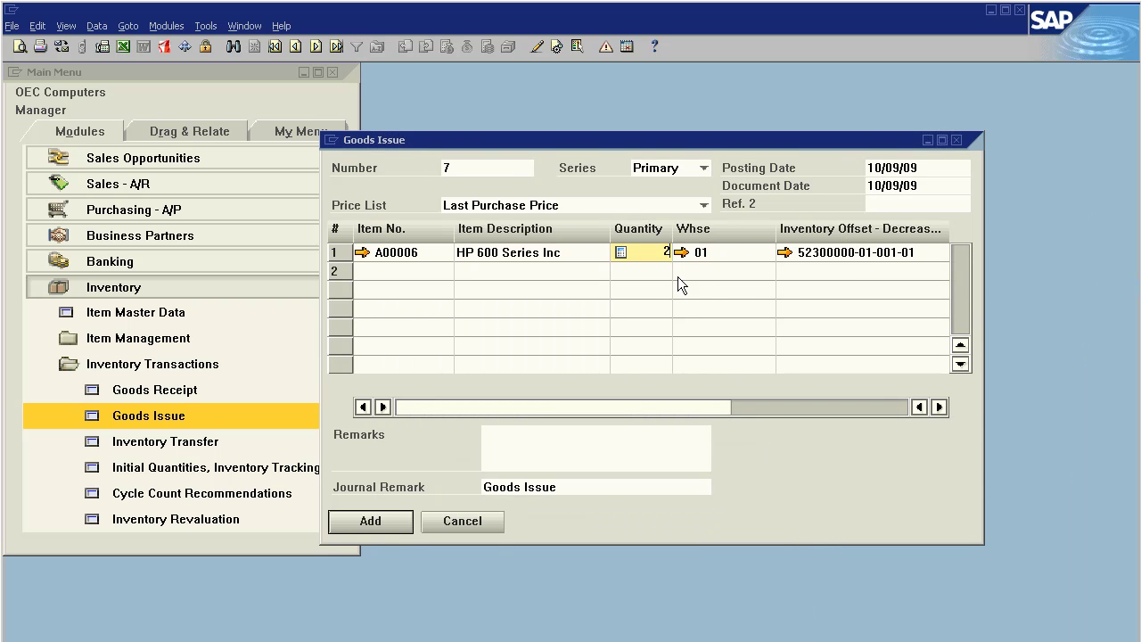
key(Tab)
Step: Add the issue, assigning serials OEC-DEC07-3538 and OEC-DEC07-9887 to the two units
click(386, 524)
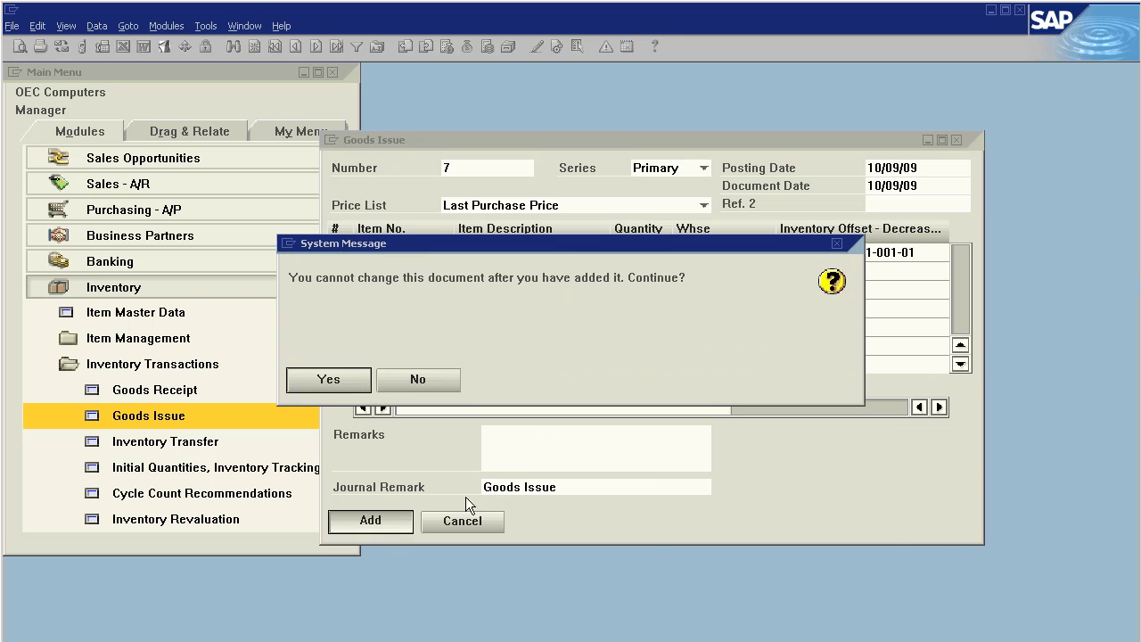
click(328, 379)
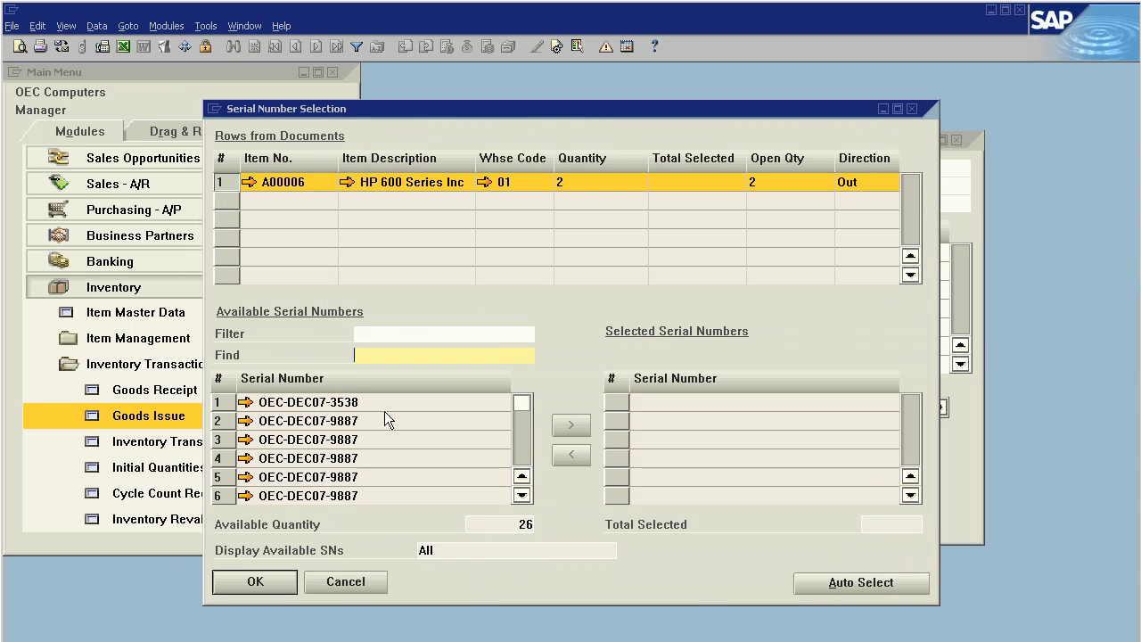
shift+click(364, 421)
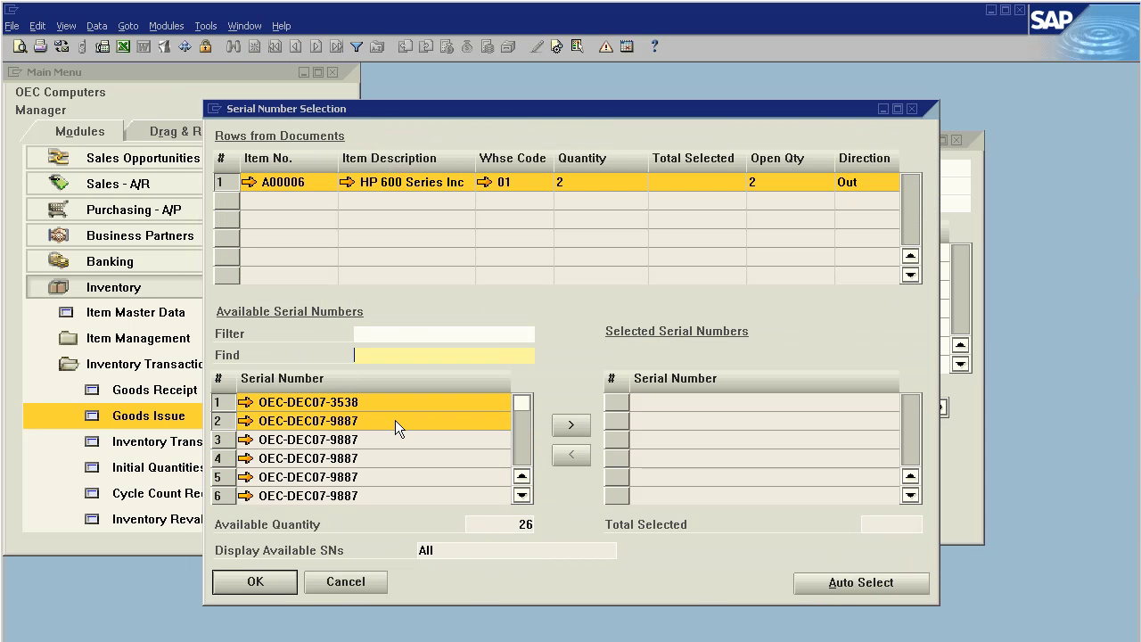
click(571, 426)
click(260, 585)
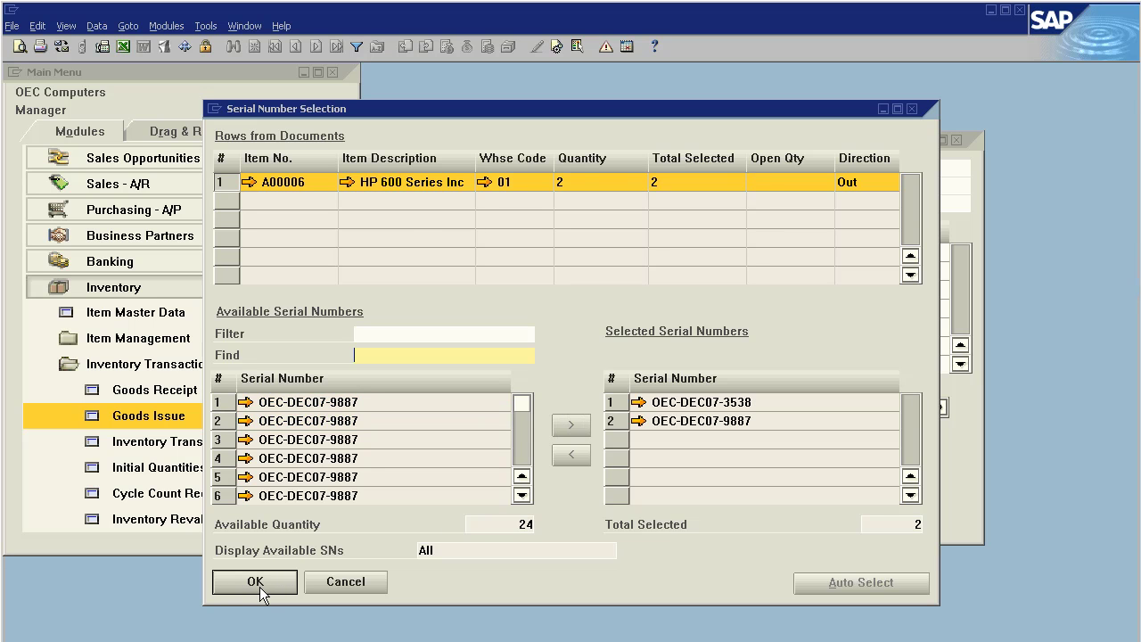
click(258, 584)
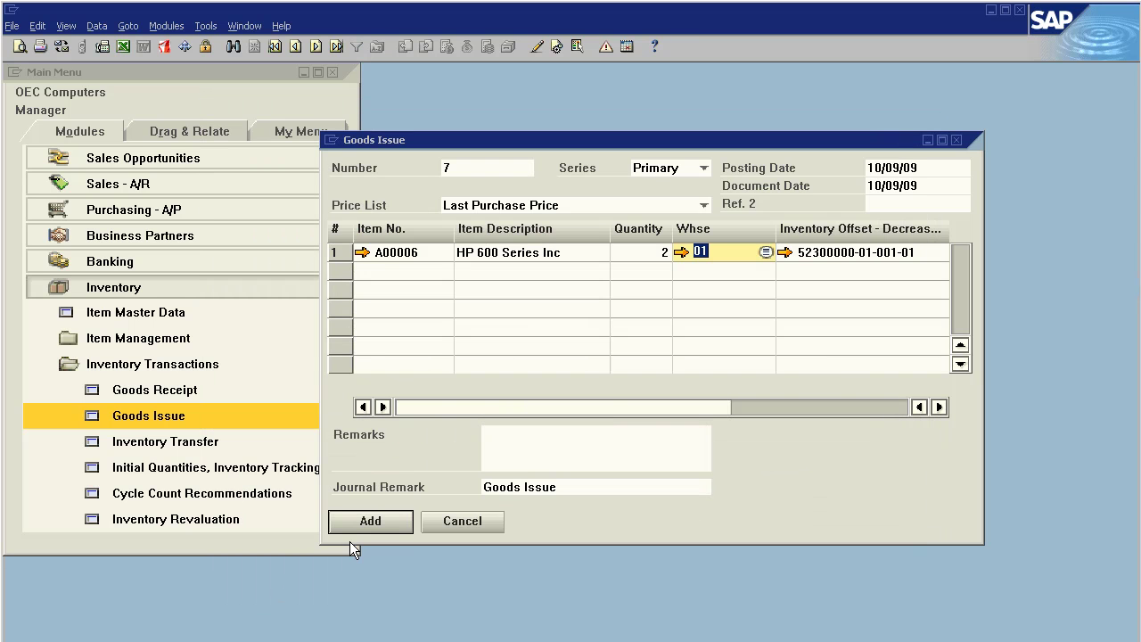
click(370, 521)
Step: Post the HP 600 issue, check Goods Issue 7's $500.00 item cost, and open Goods Receipt 16
click(336, 382)
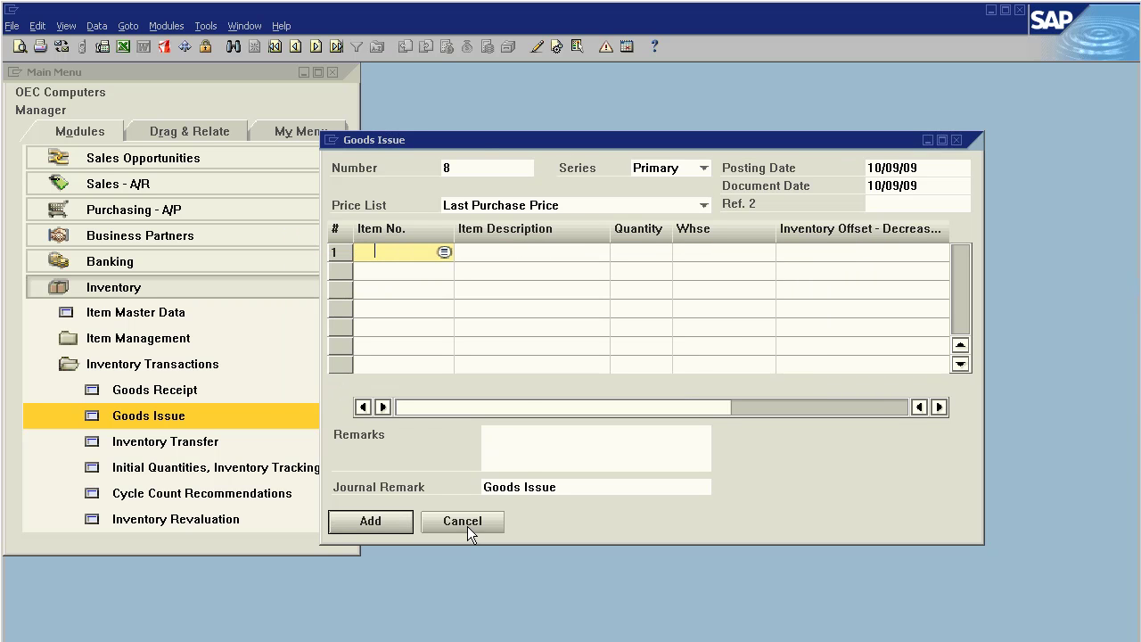
click(338, 48)
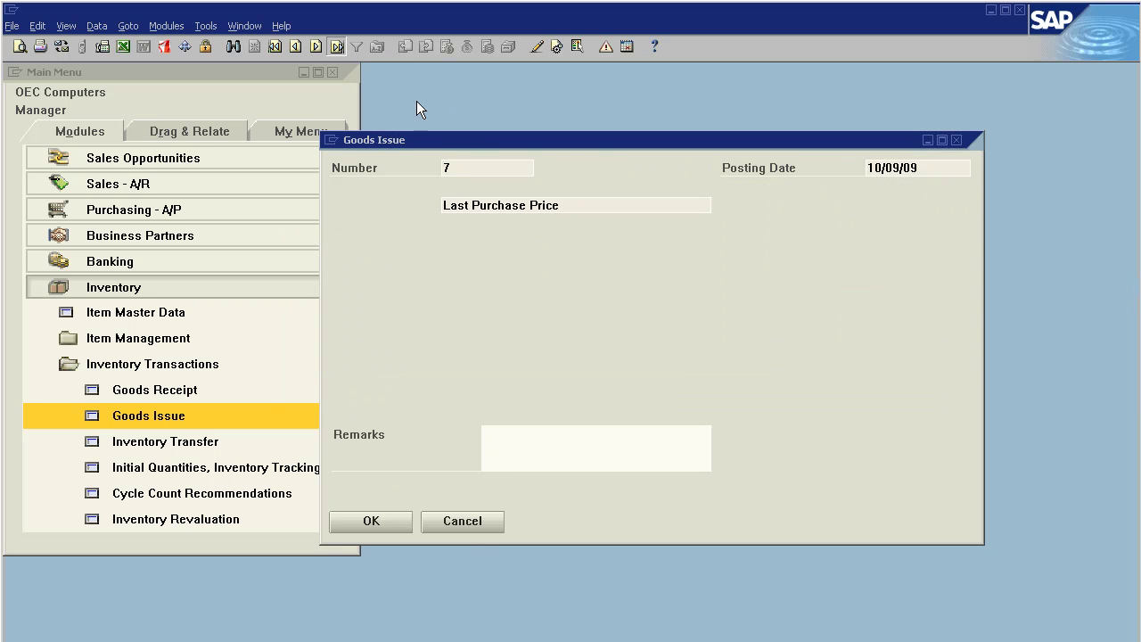
drag(582, 411, 778, 389)
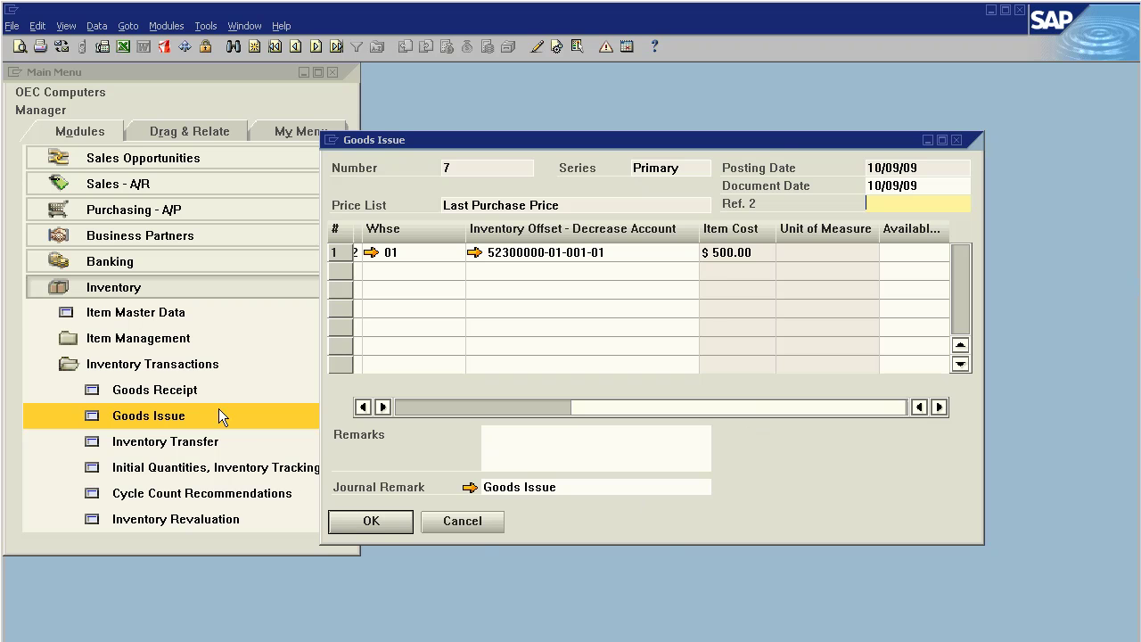
click(170, 392)
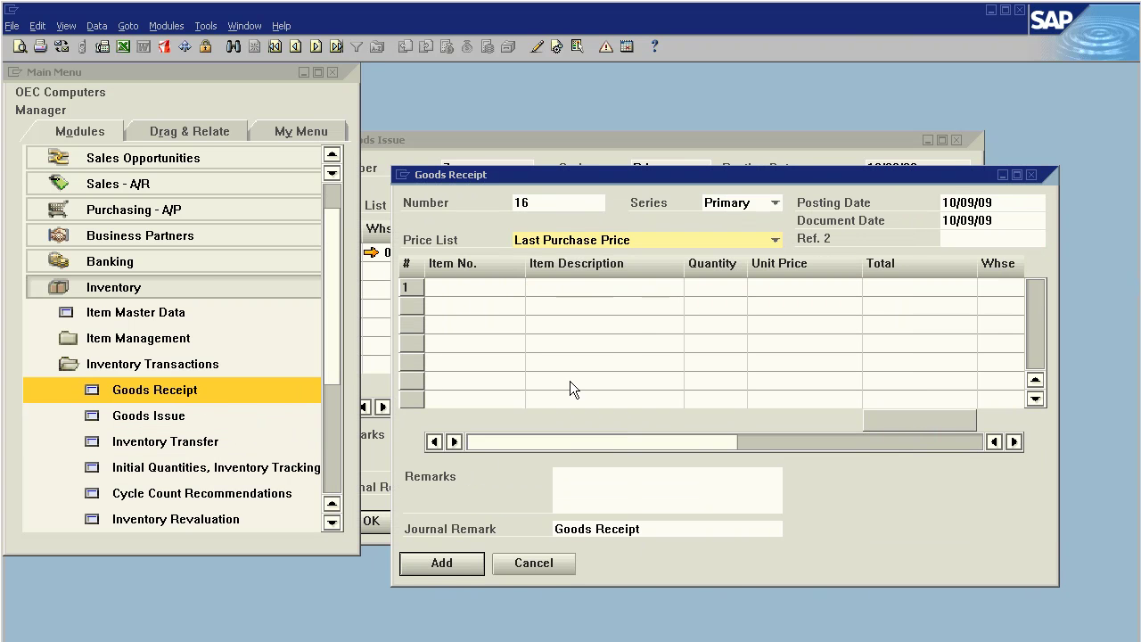
Step: Enter Batch Item with quantity 10 at unit price $100 to total $1,000.00
click(443, 289)
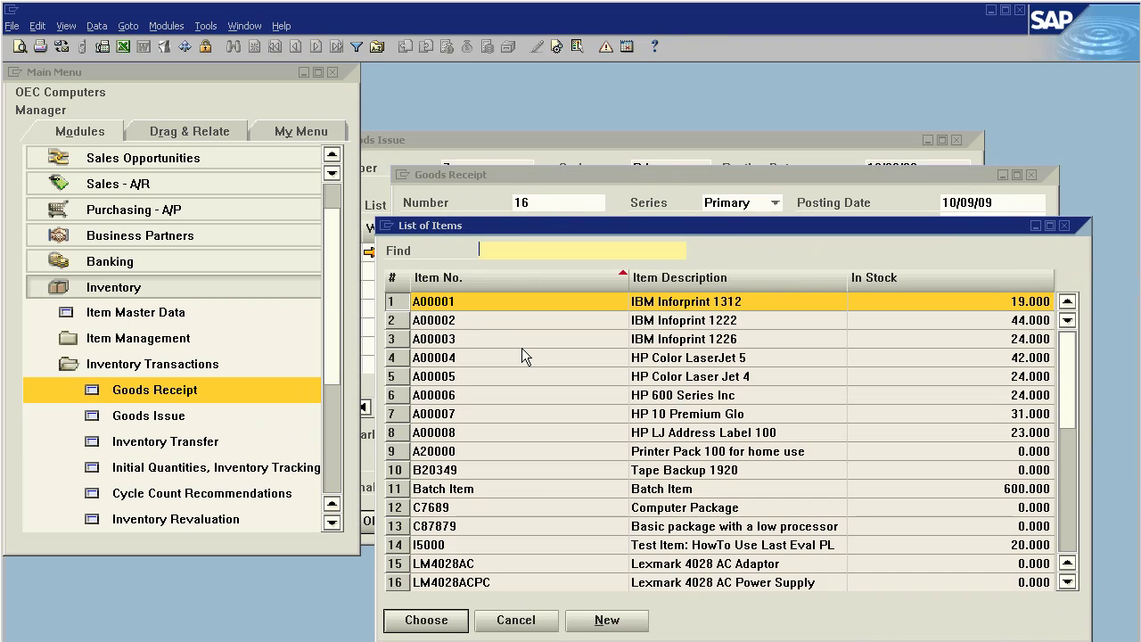
double_click(469, 490)
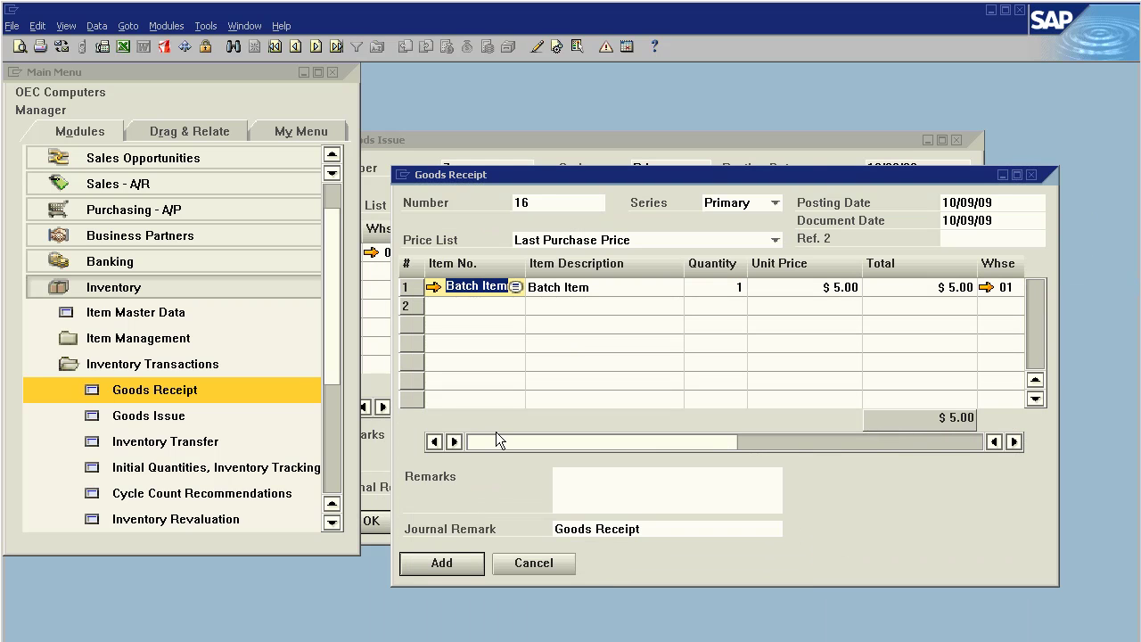
click(724, 286)
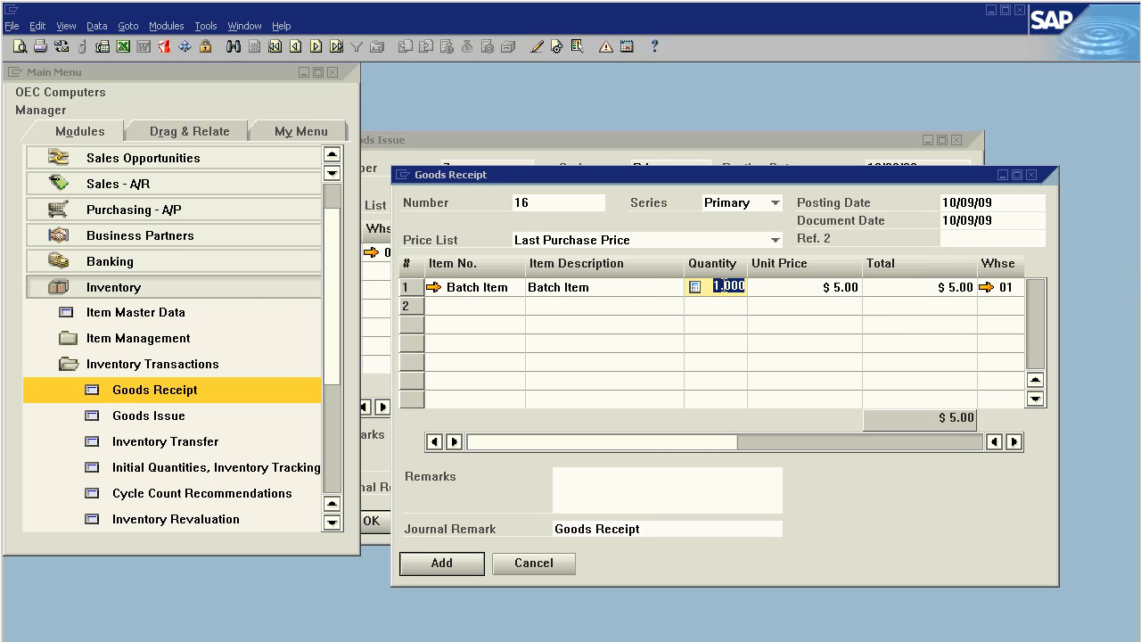
text(10)
click(833, 289)
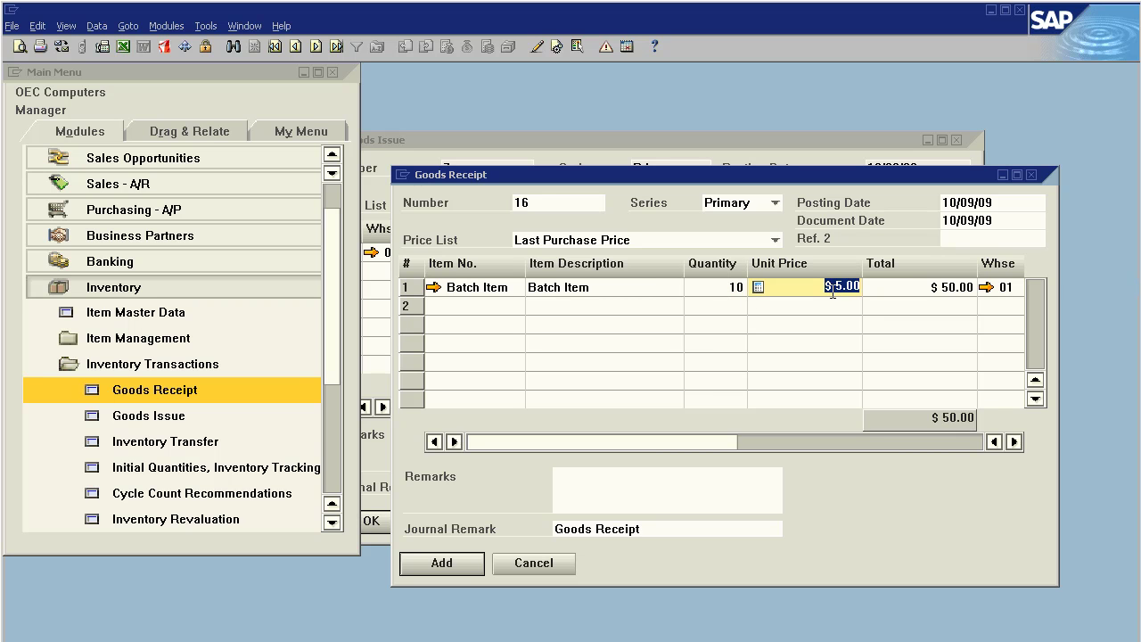
text(100)
key(Tab)
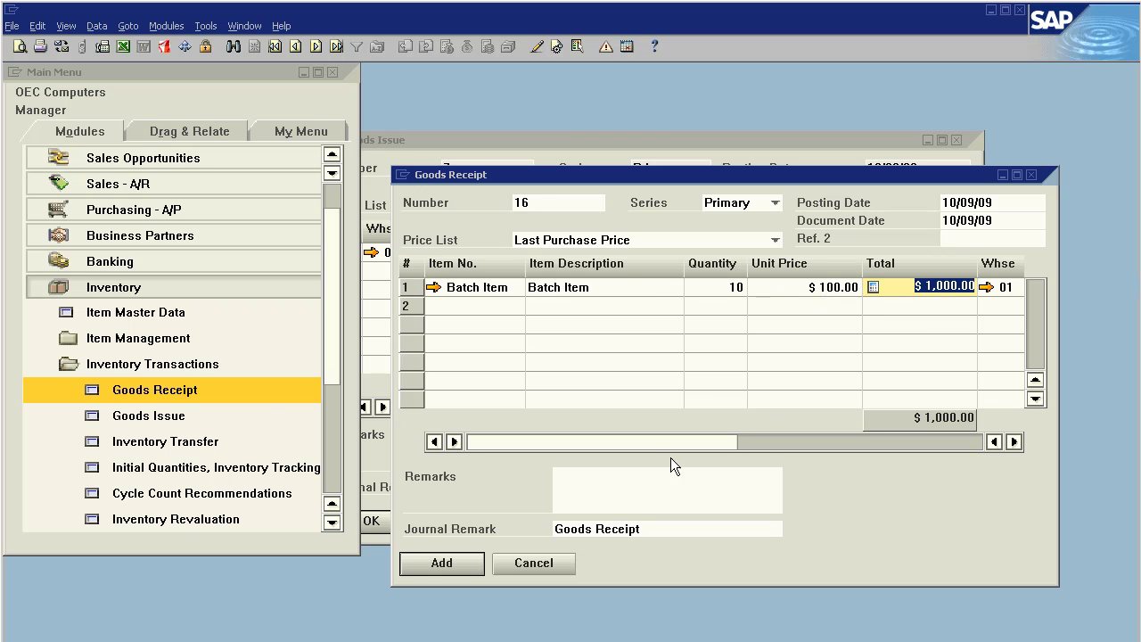
Step: Add and confirm Goods Receipt 16, bringing up Batches - Setup for 10 units
click(470, 566)
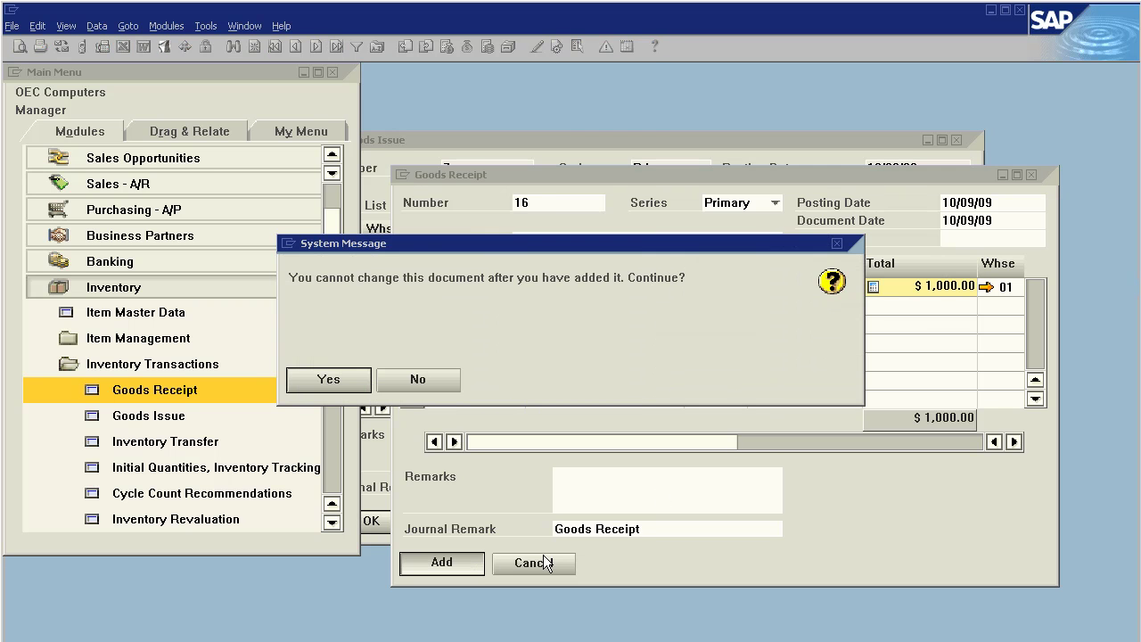
click(353, 386)
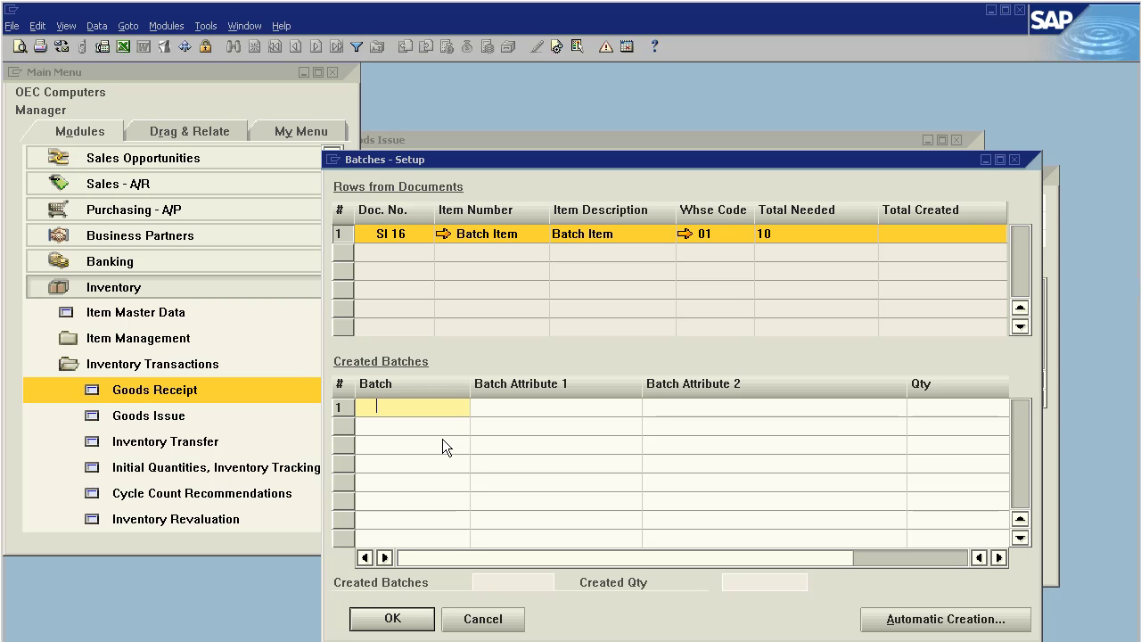